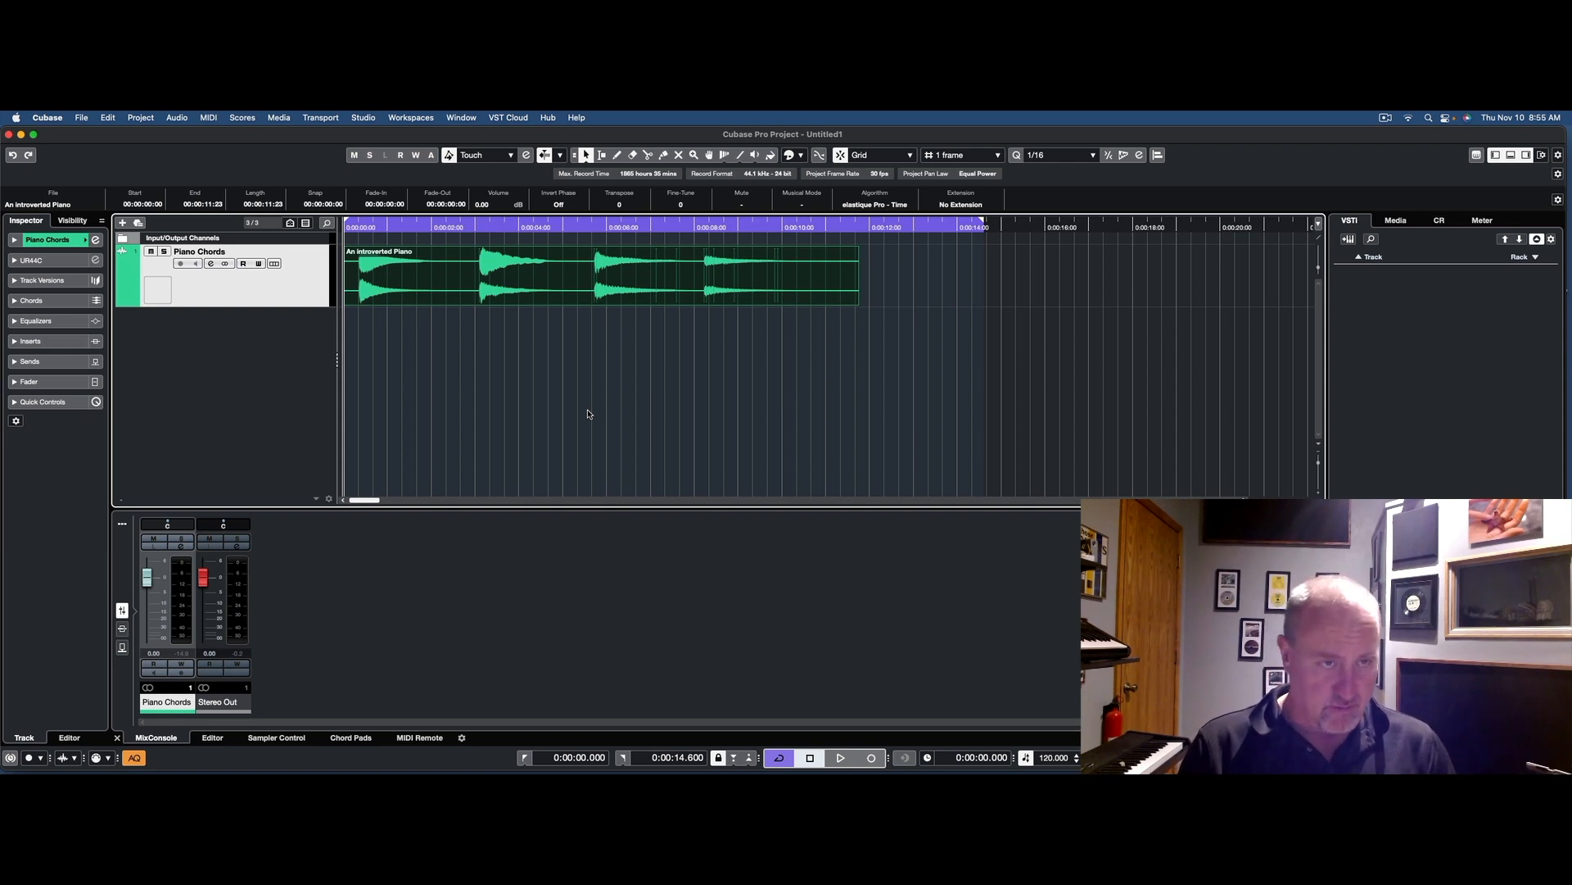
Play the piano audio clip through its four chords and return the playhead to the start.
key("space")
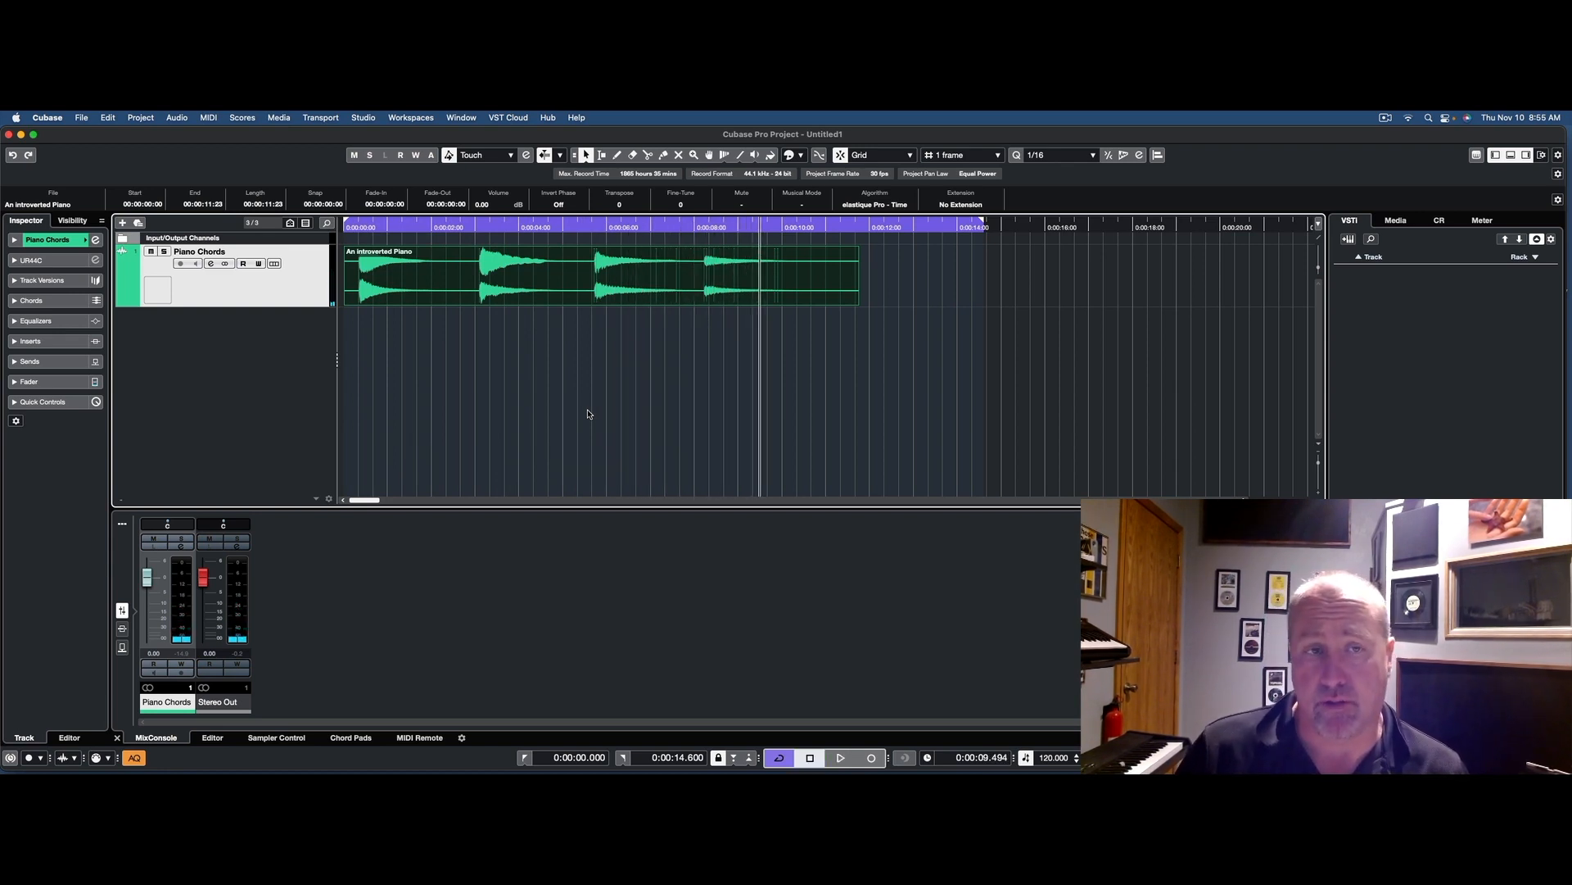
key("comma")
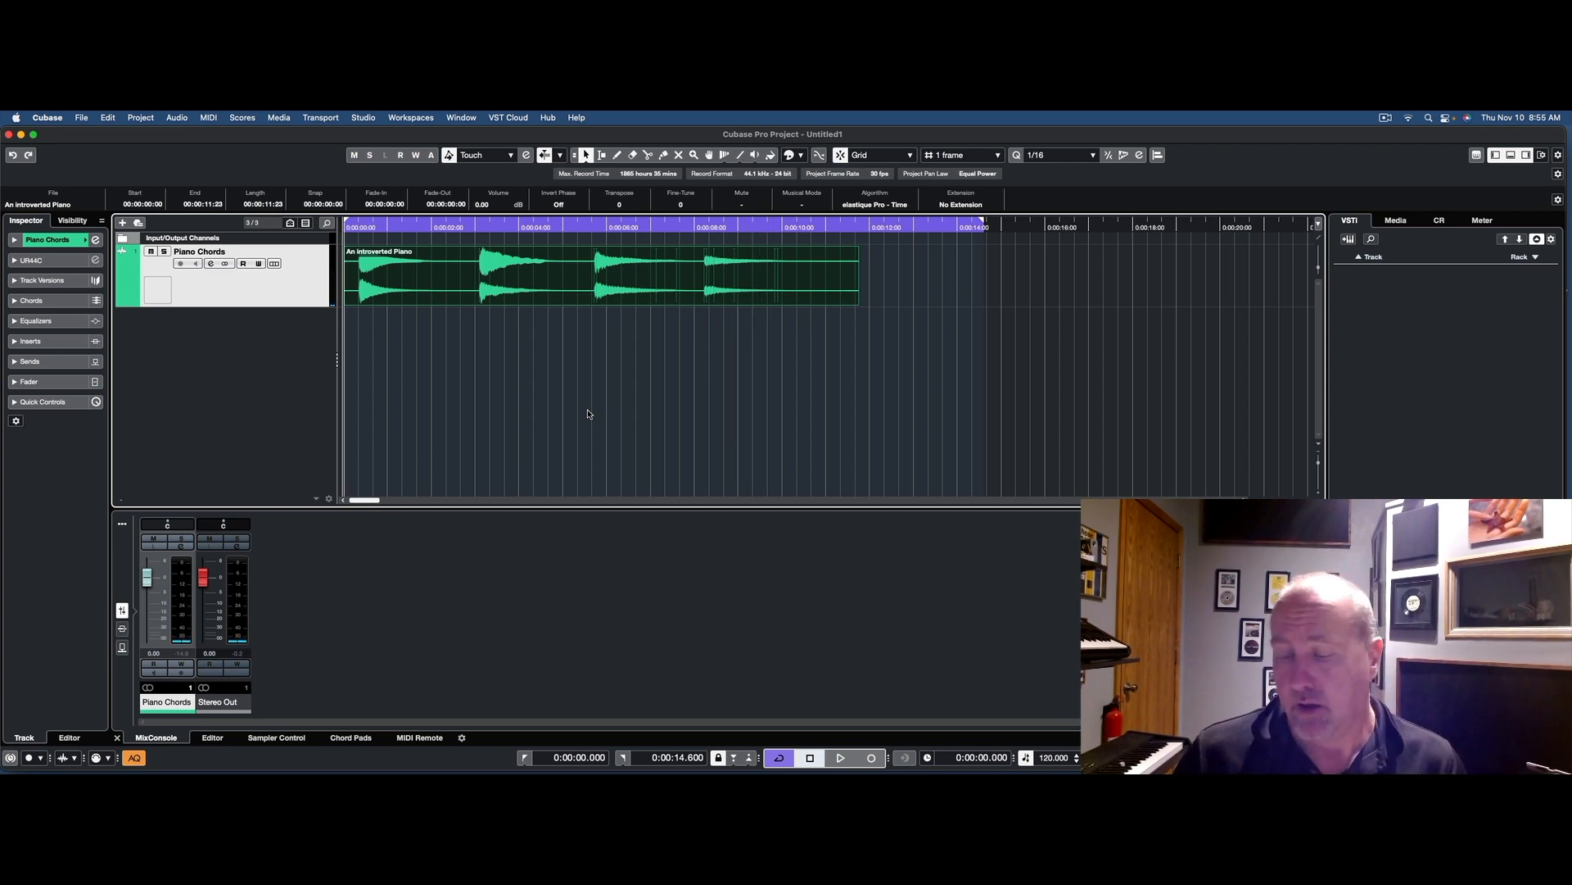
Add a chord track and generate chord events on it from the An Introverted Piano audio clip.
right_click(249, 334)
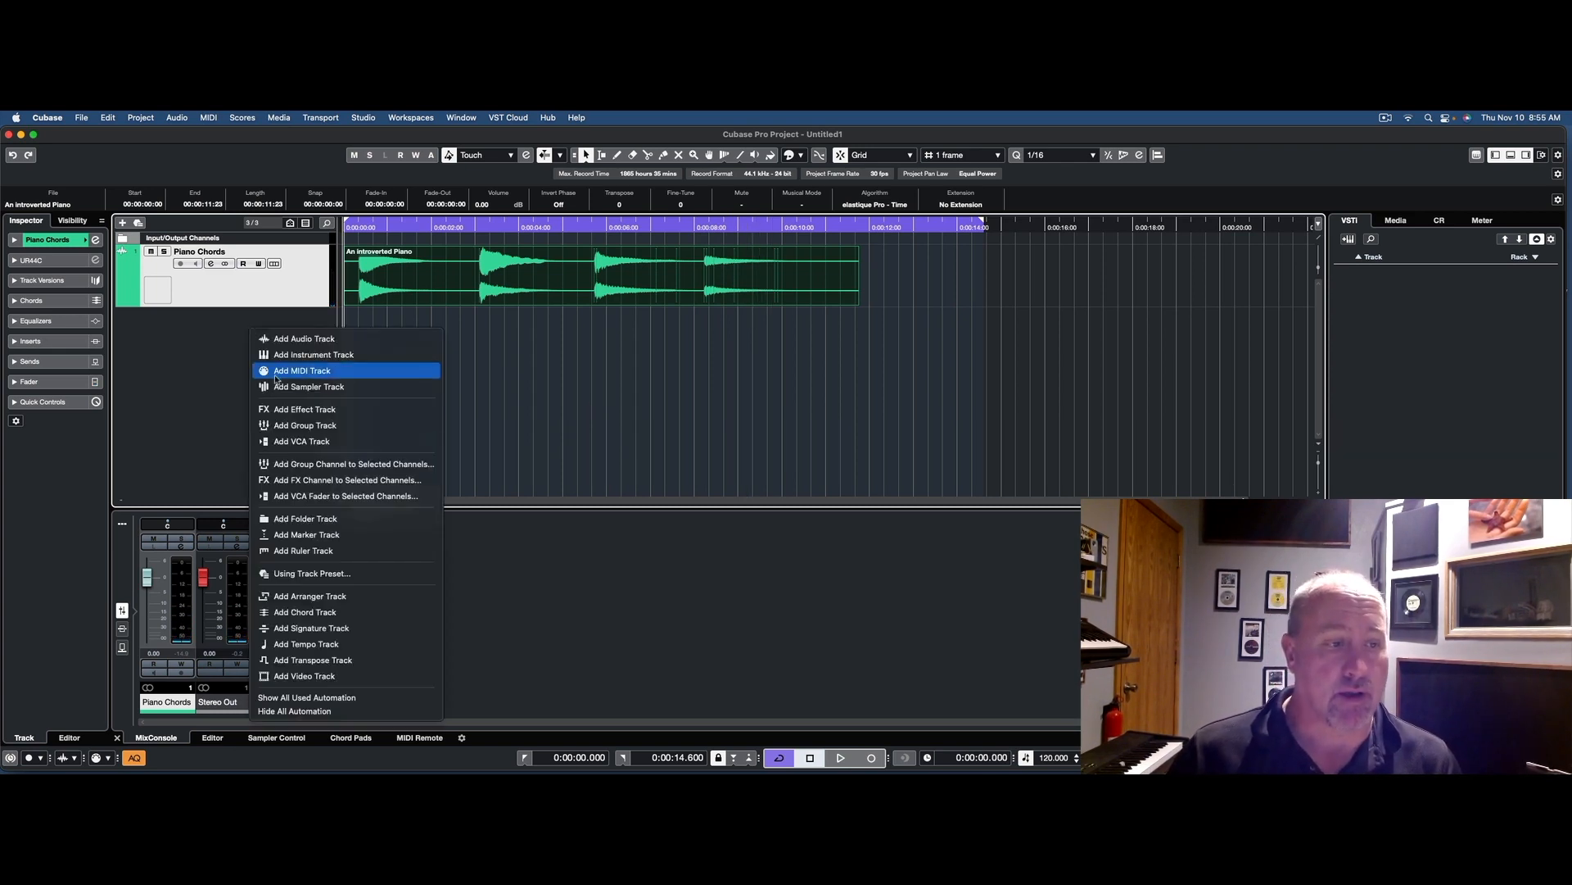
left_click(324, 614)
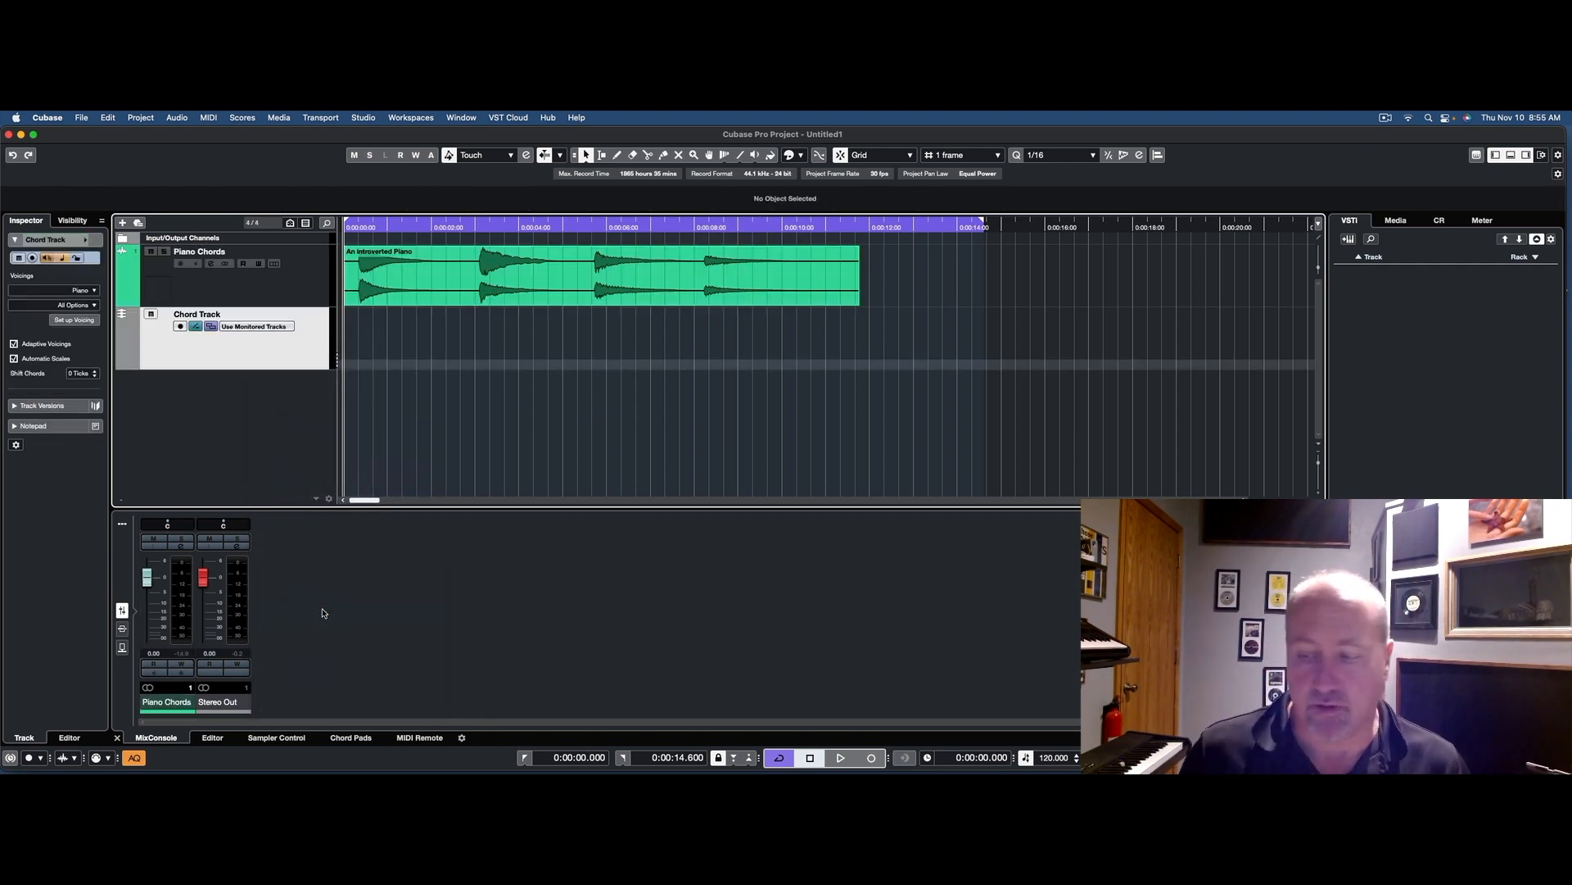
left_click(461, 276)
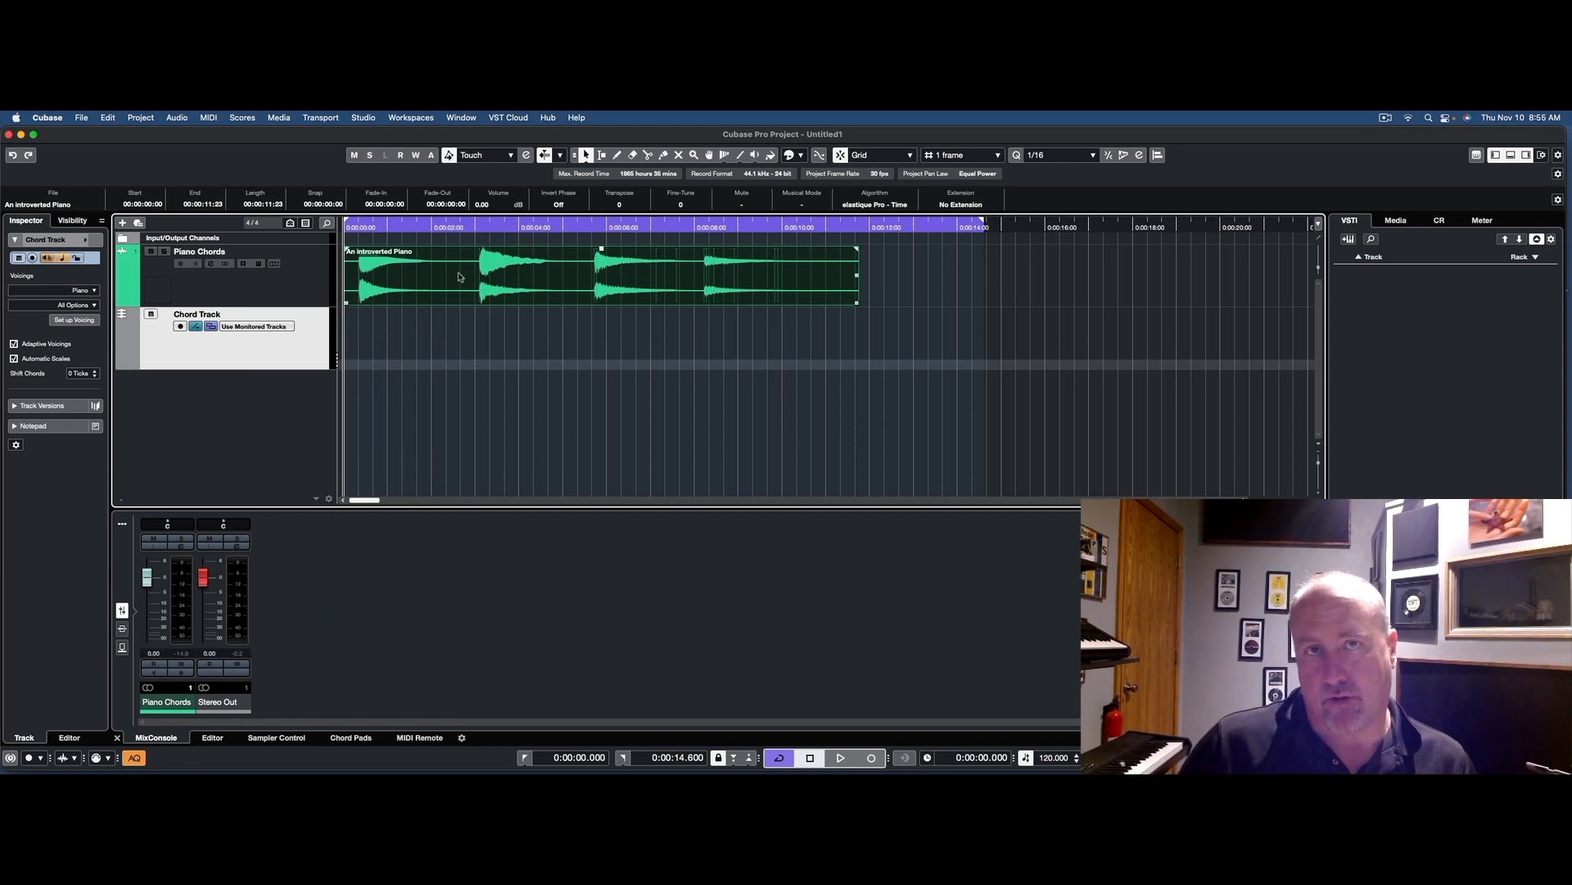
left_click_drag(459, 277, 459, 337)
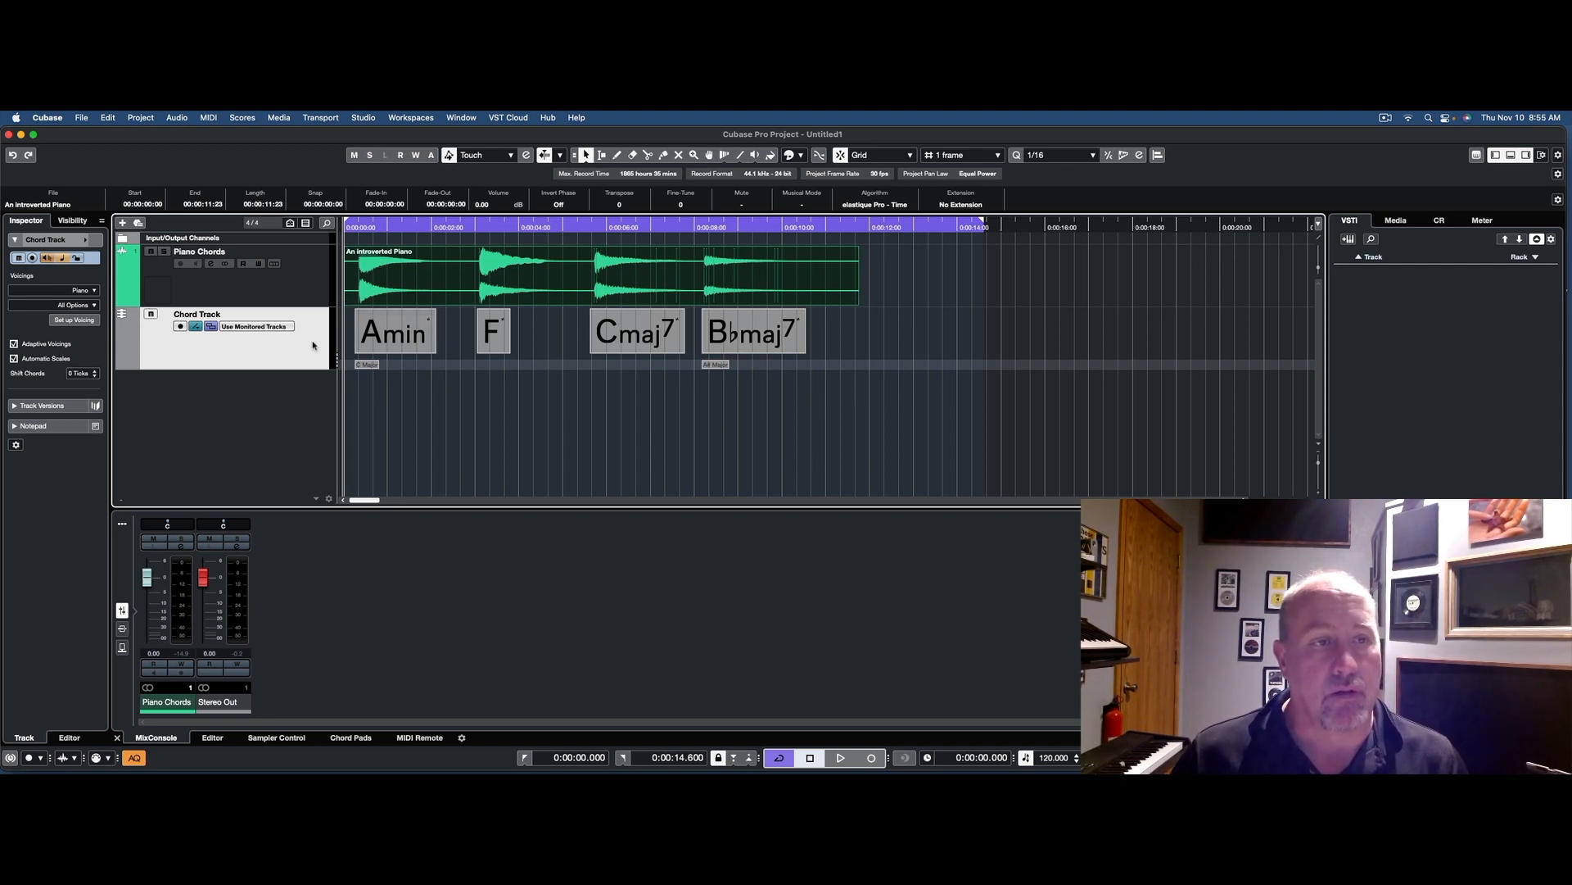
Try to convert the detected chord events to MIDI.
left_click(159, 115)
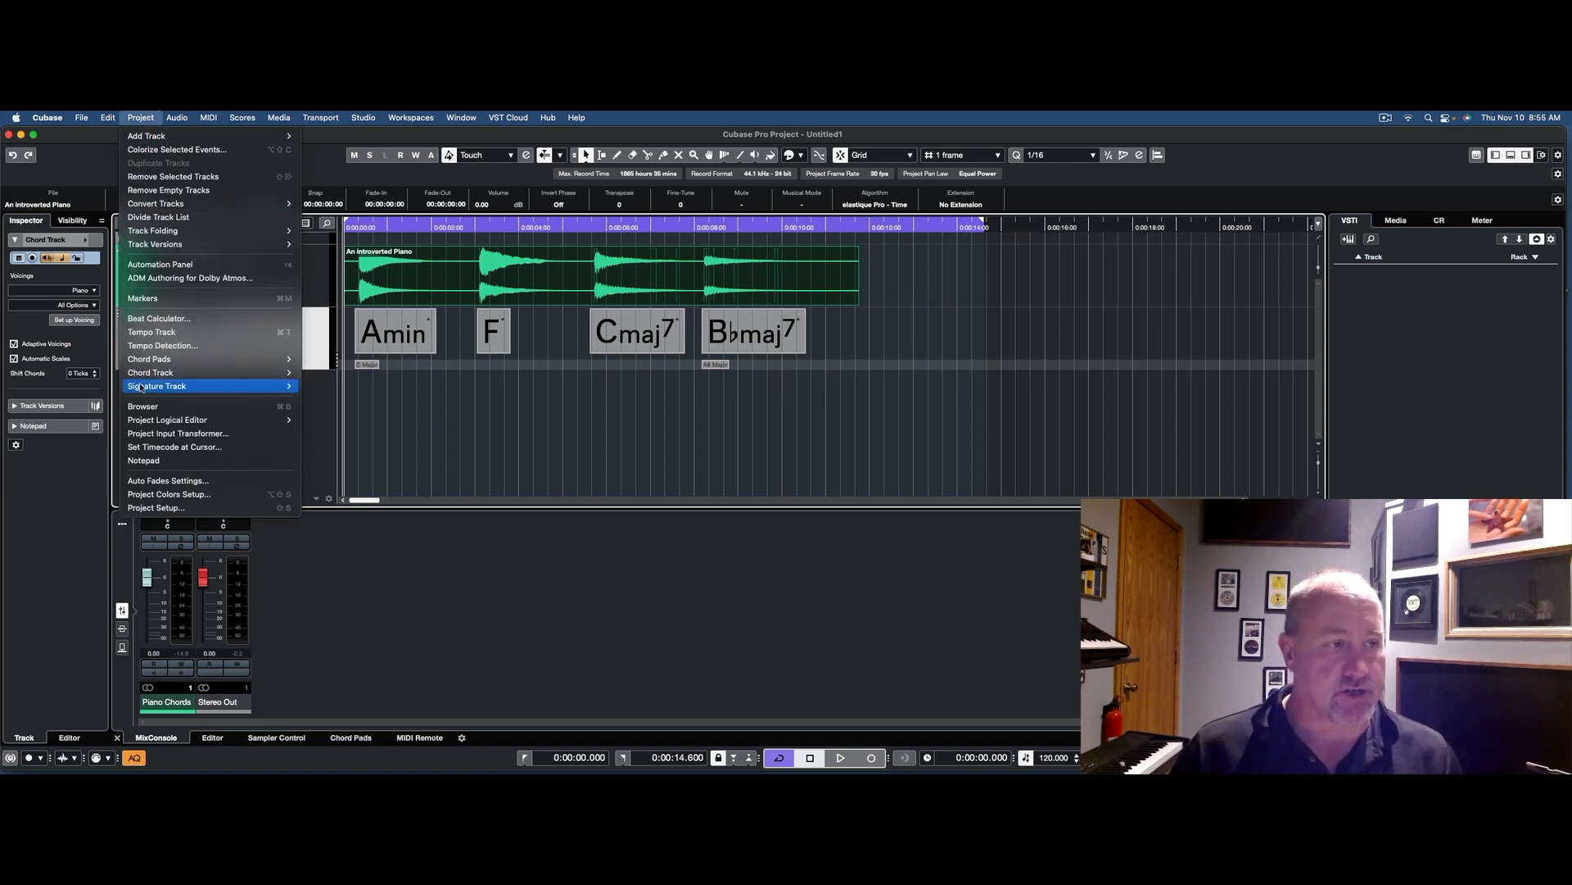
mouse_move(154, 373)
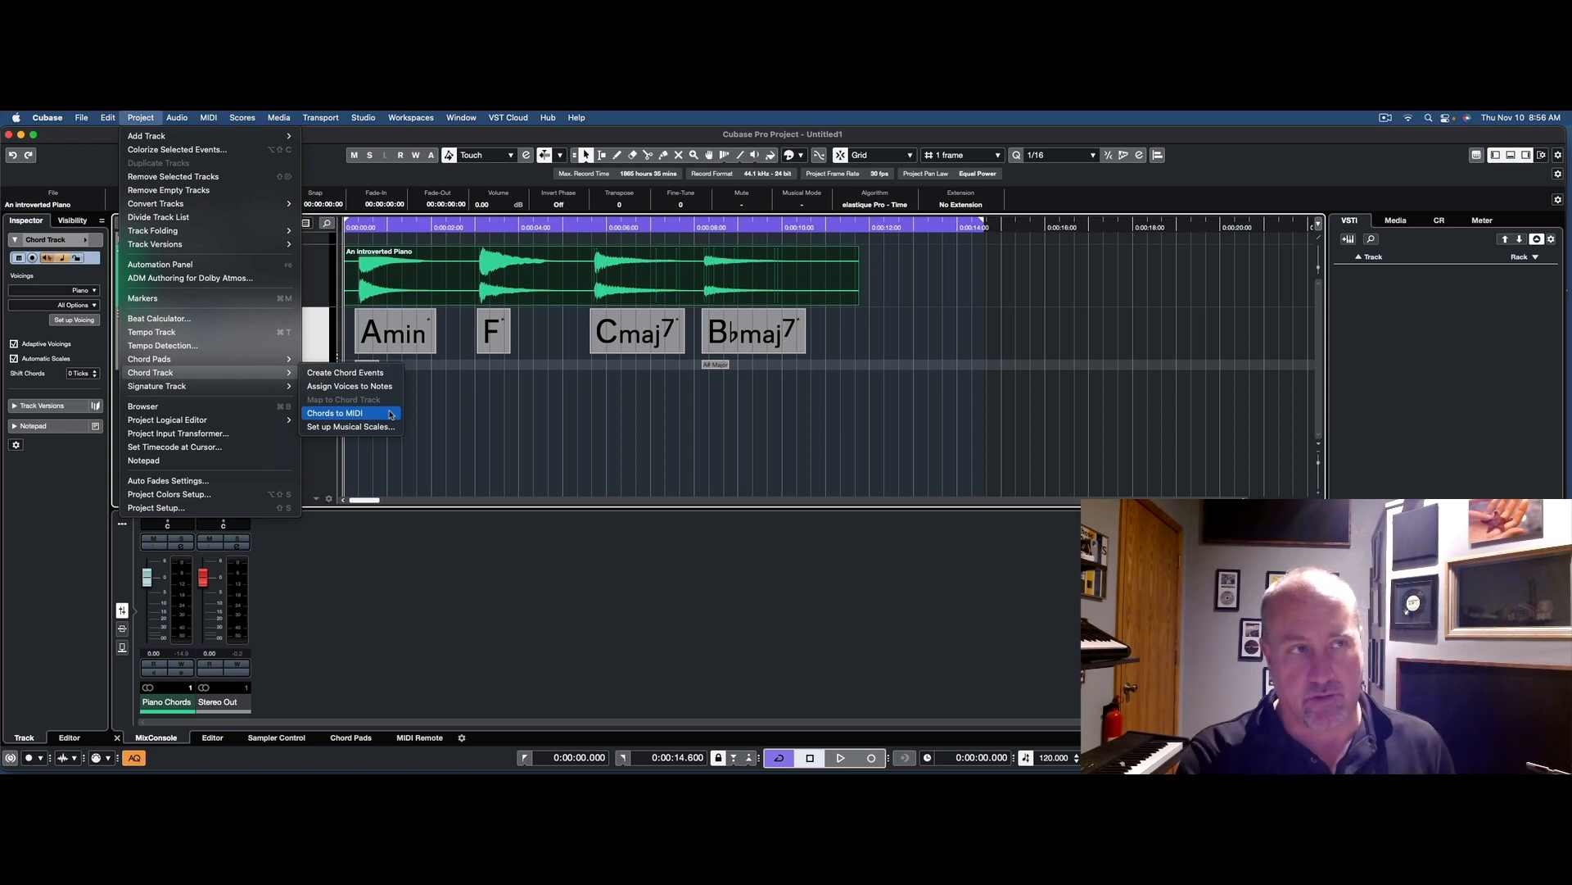
left_click(391, 414)
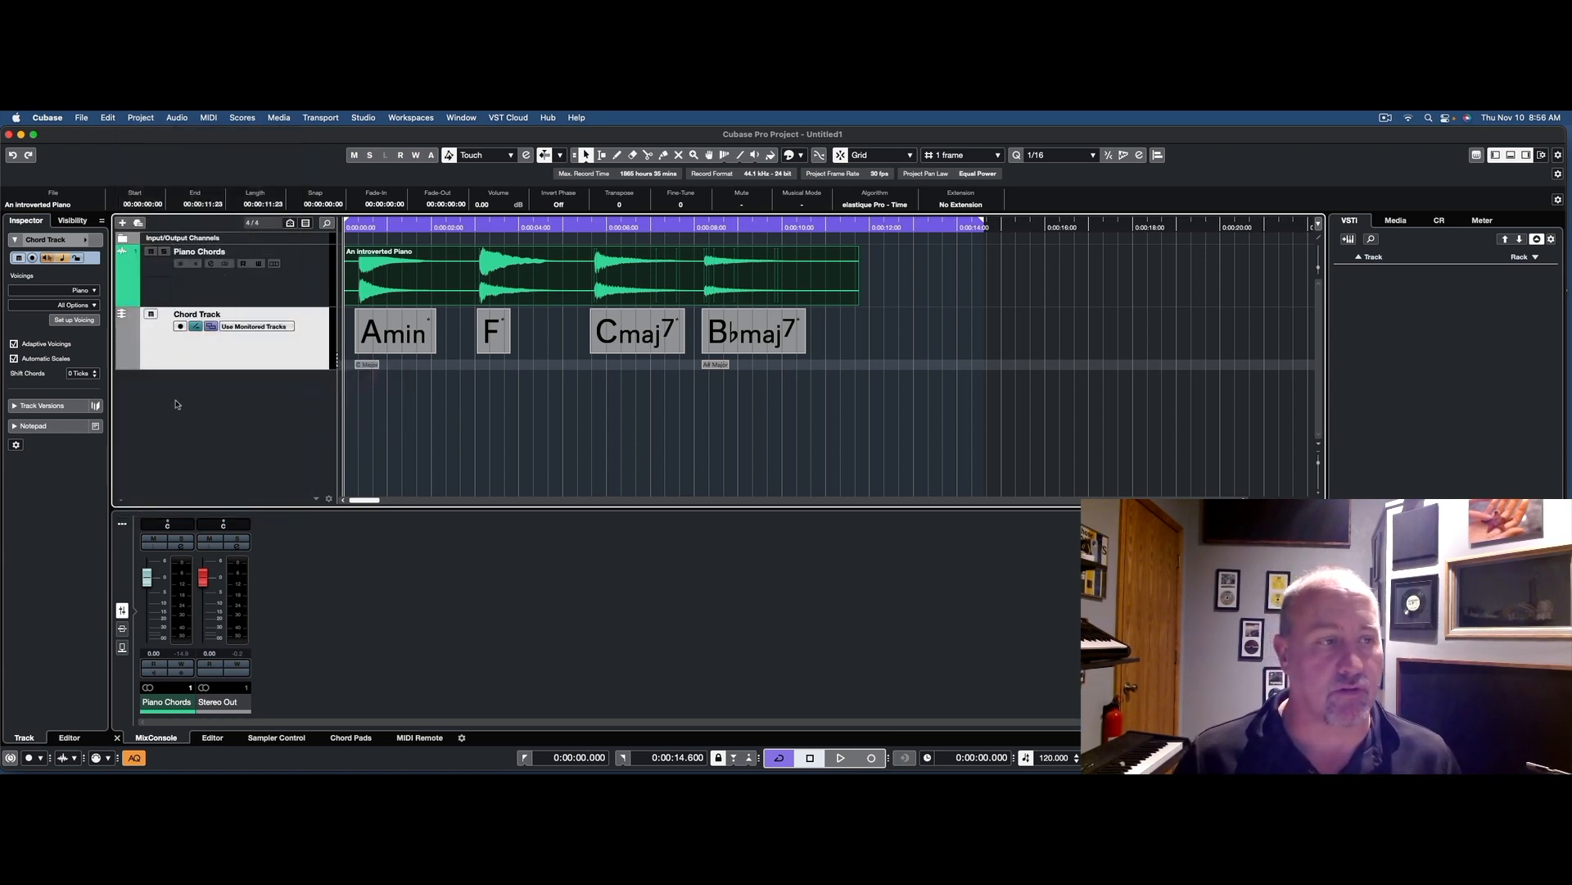
Add a HALion Sonic SE instrument track and load the An Introverted Piano preset into it.
right_click(202, 407)
left_click(234, 432)
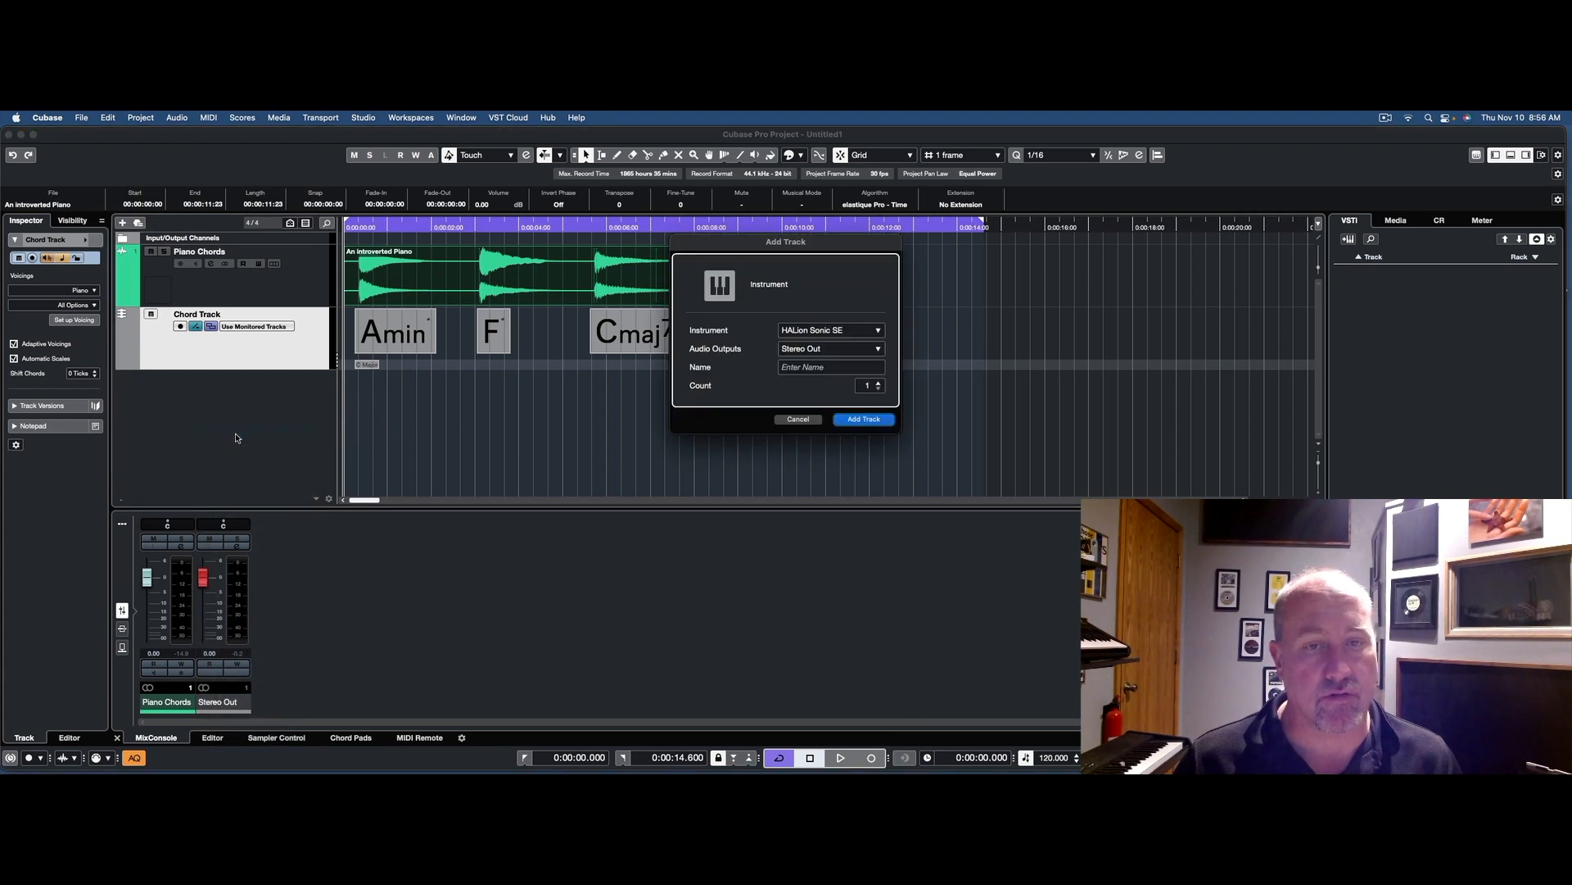
left_click(852, 421)
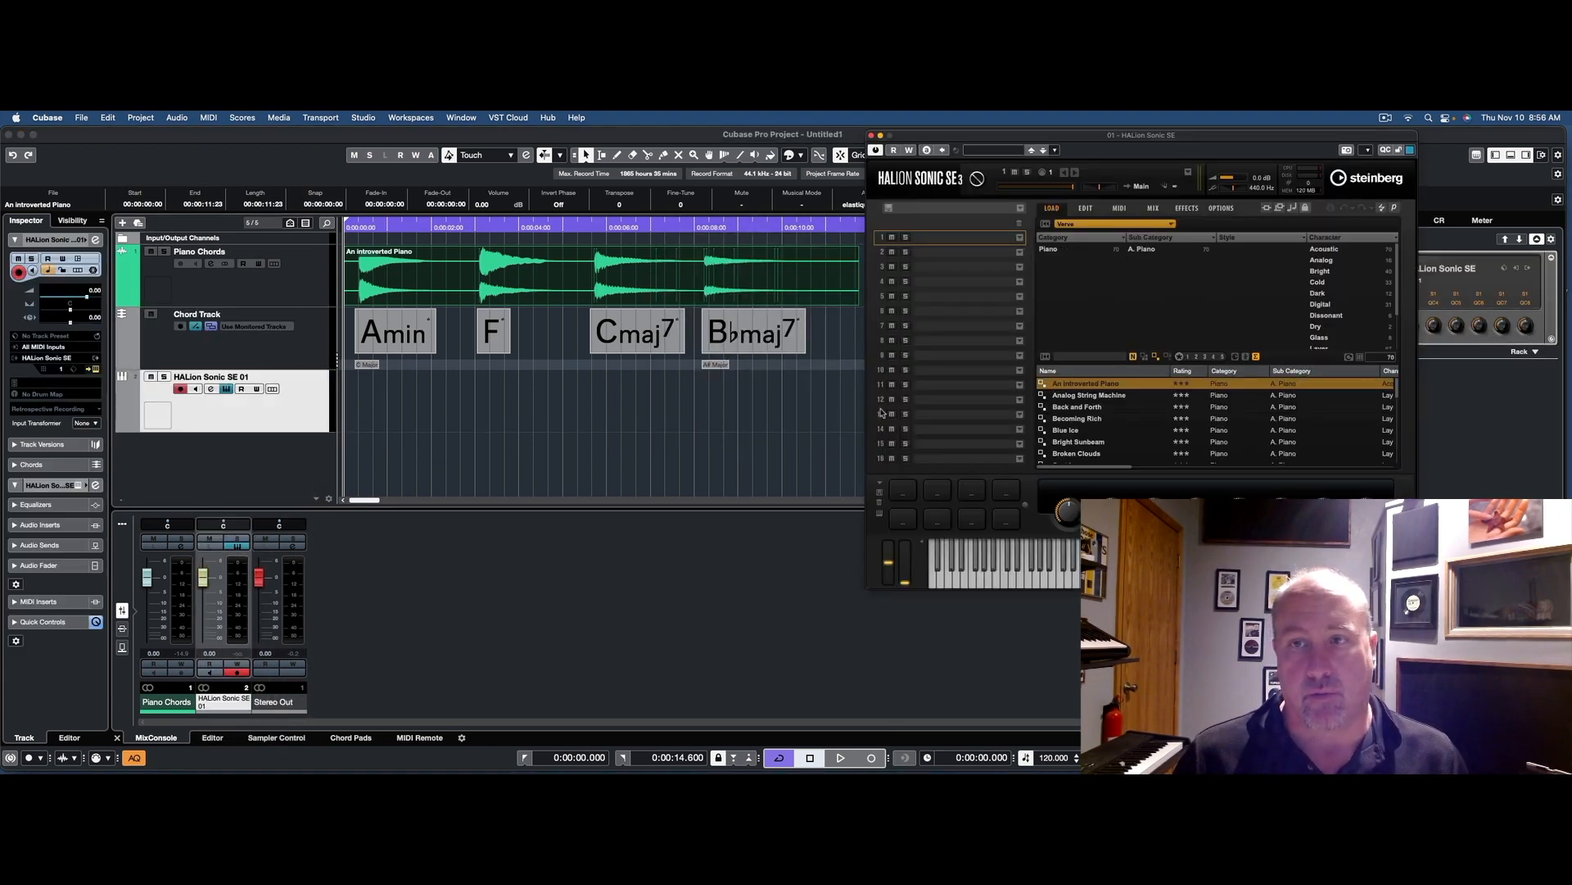
double_click(1080, 385)
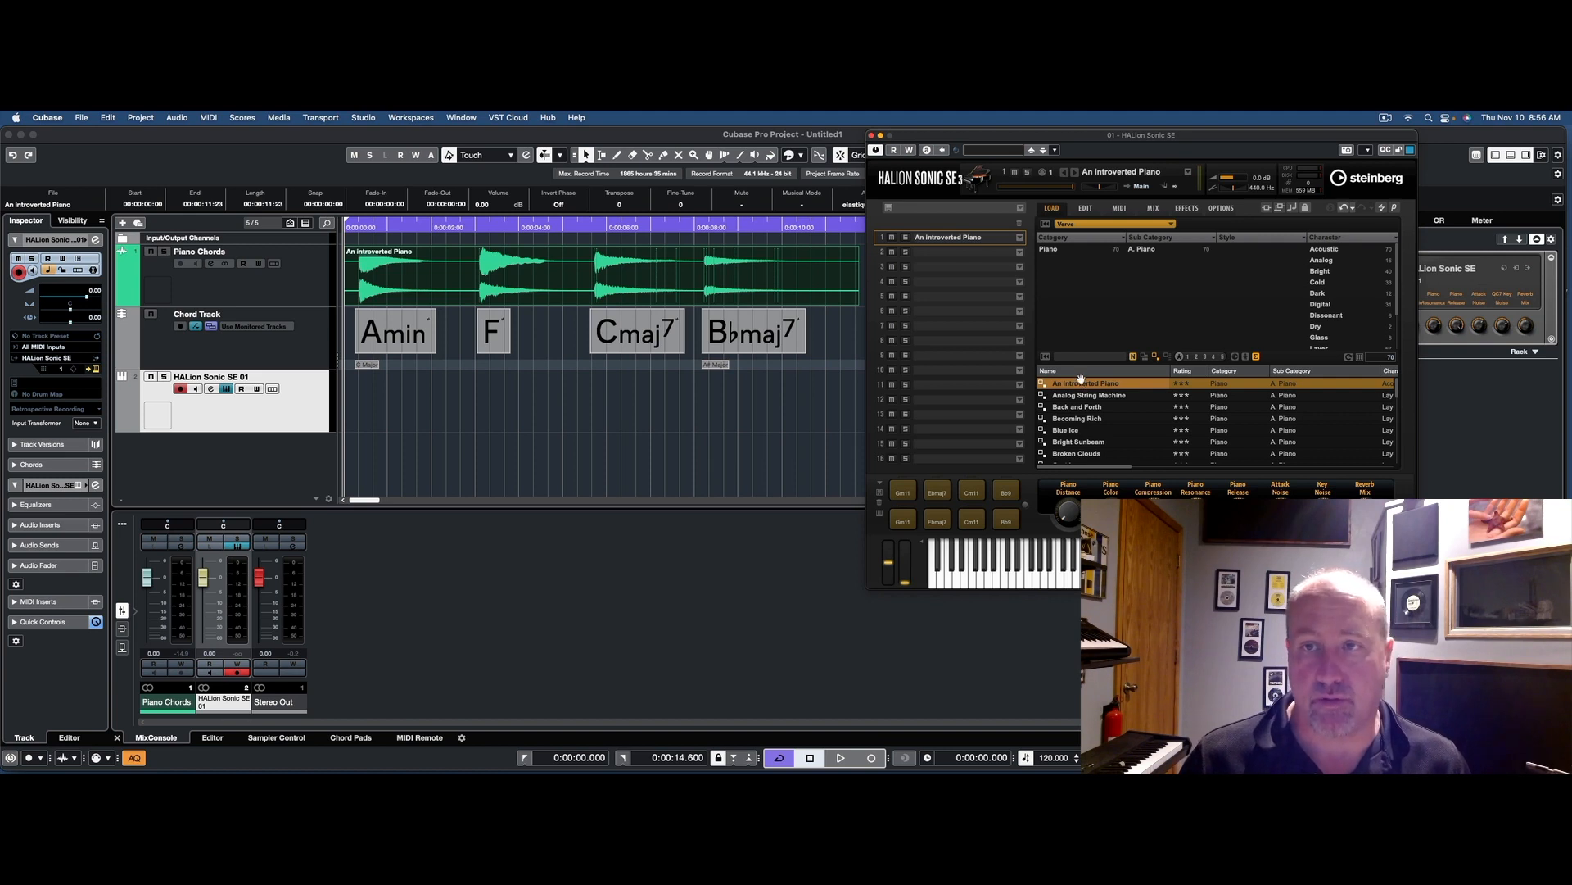
Show the Verve edit page of the piano preset and reduce the HALion Sonic SE window to its compact view, clear of the tracks.
left_click(1096, 210)
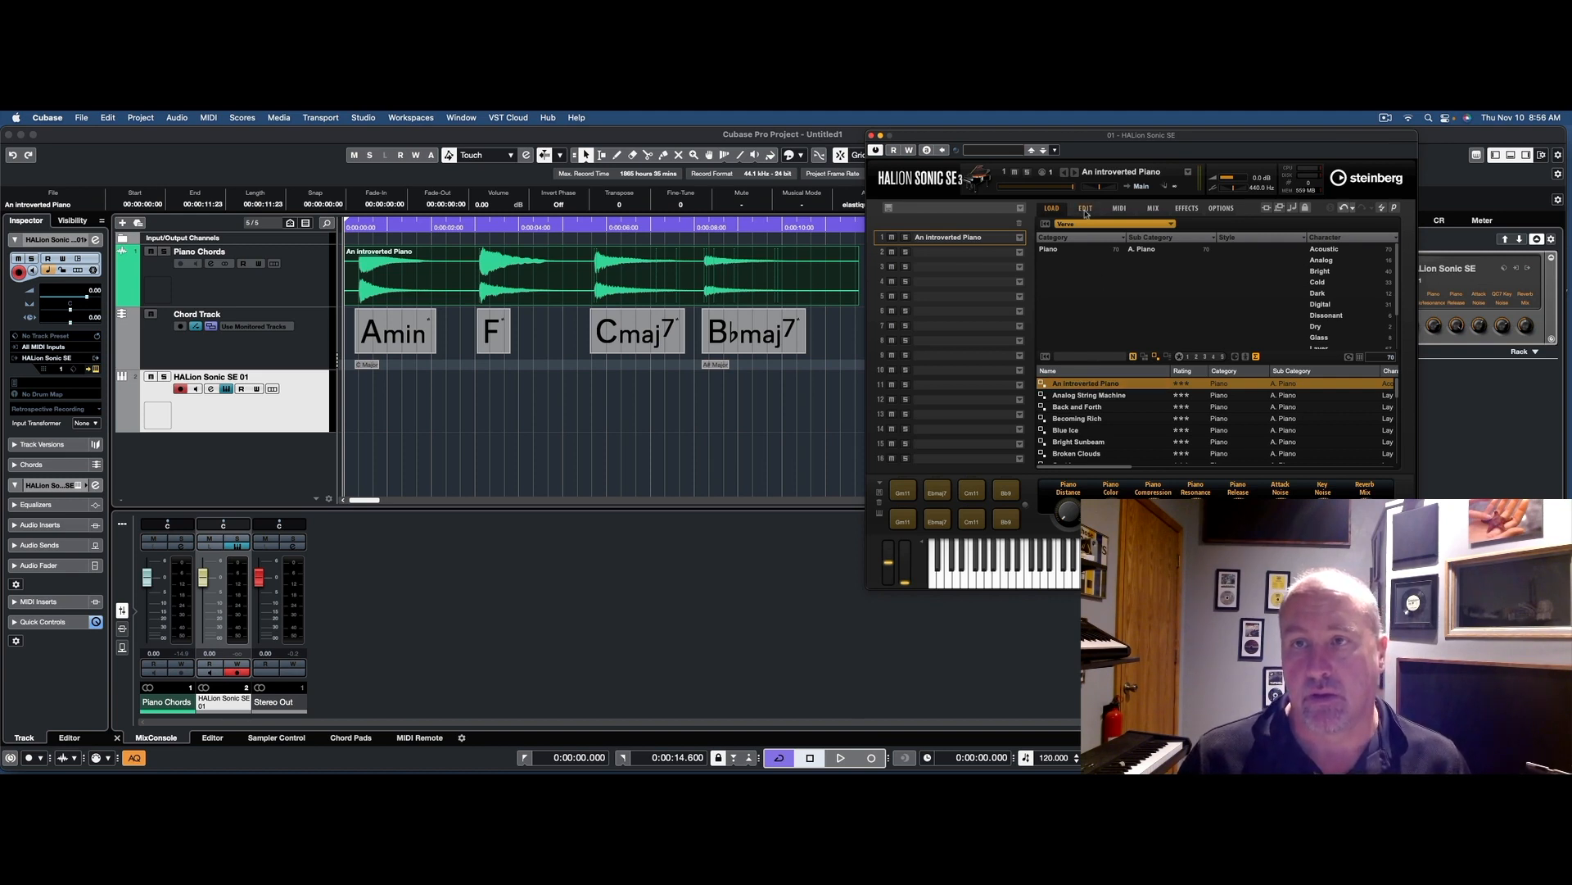
left_click_drag(1090, 135, 1048, 135)
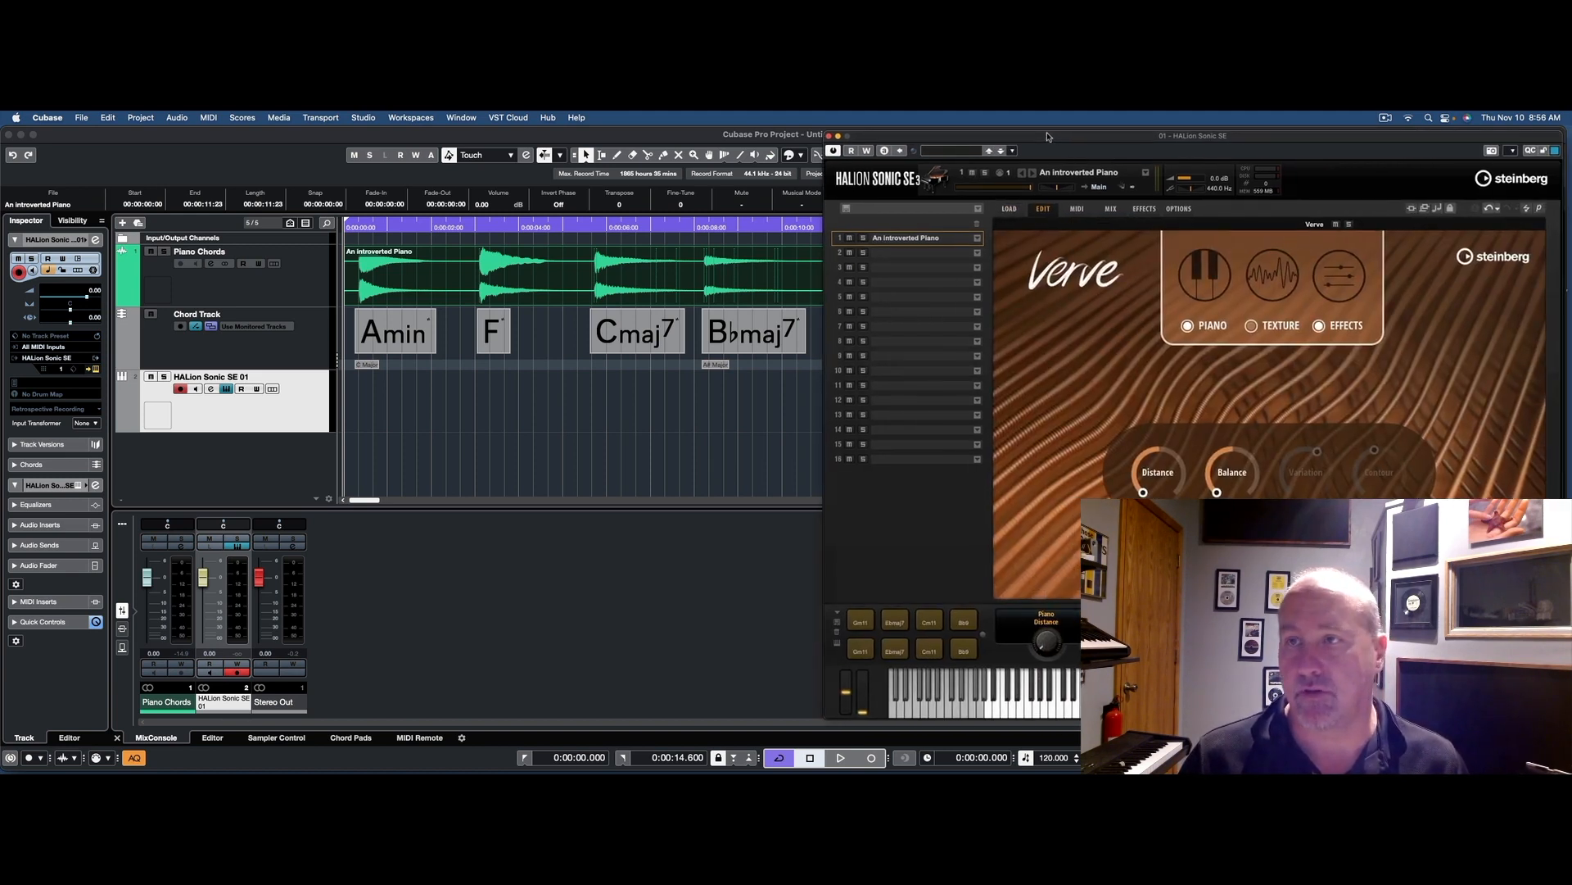
left_click(1539, 209)
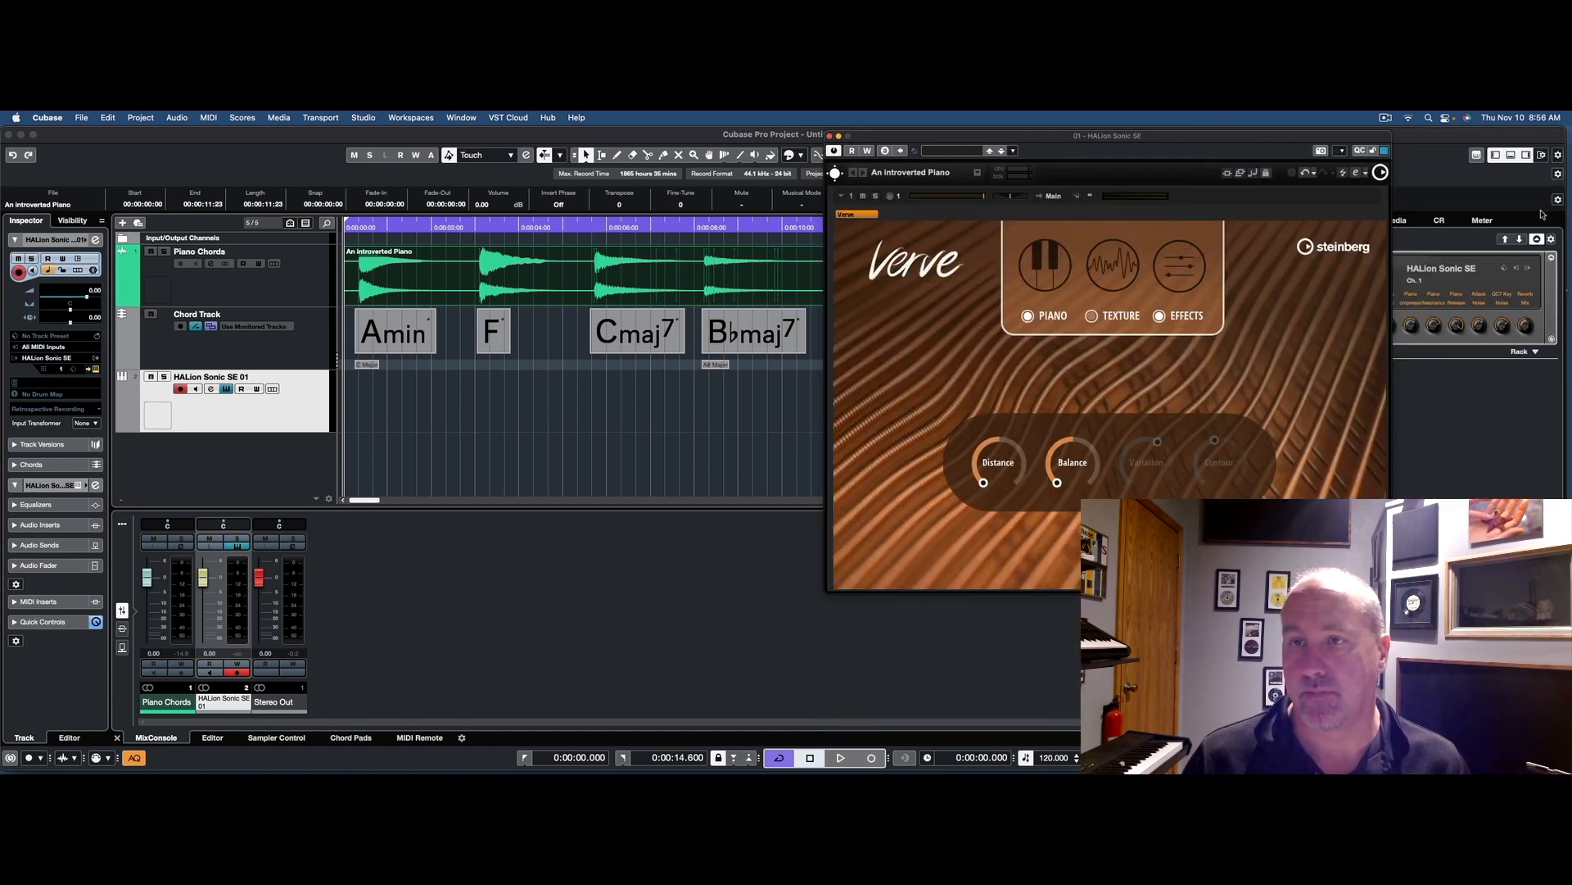
left_click_drag(1154, 137, 1166, 138)
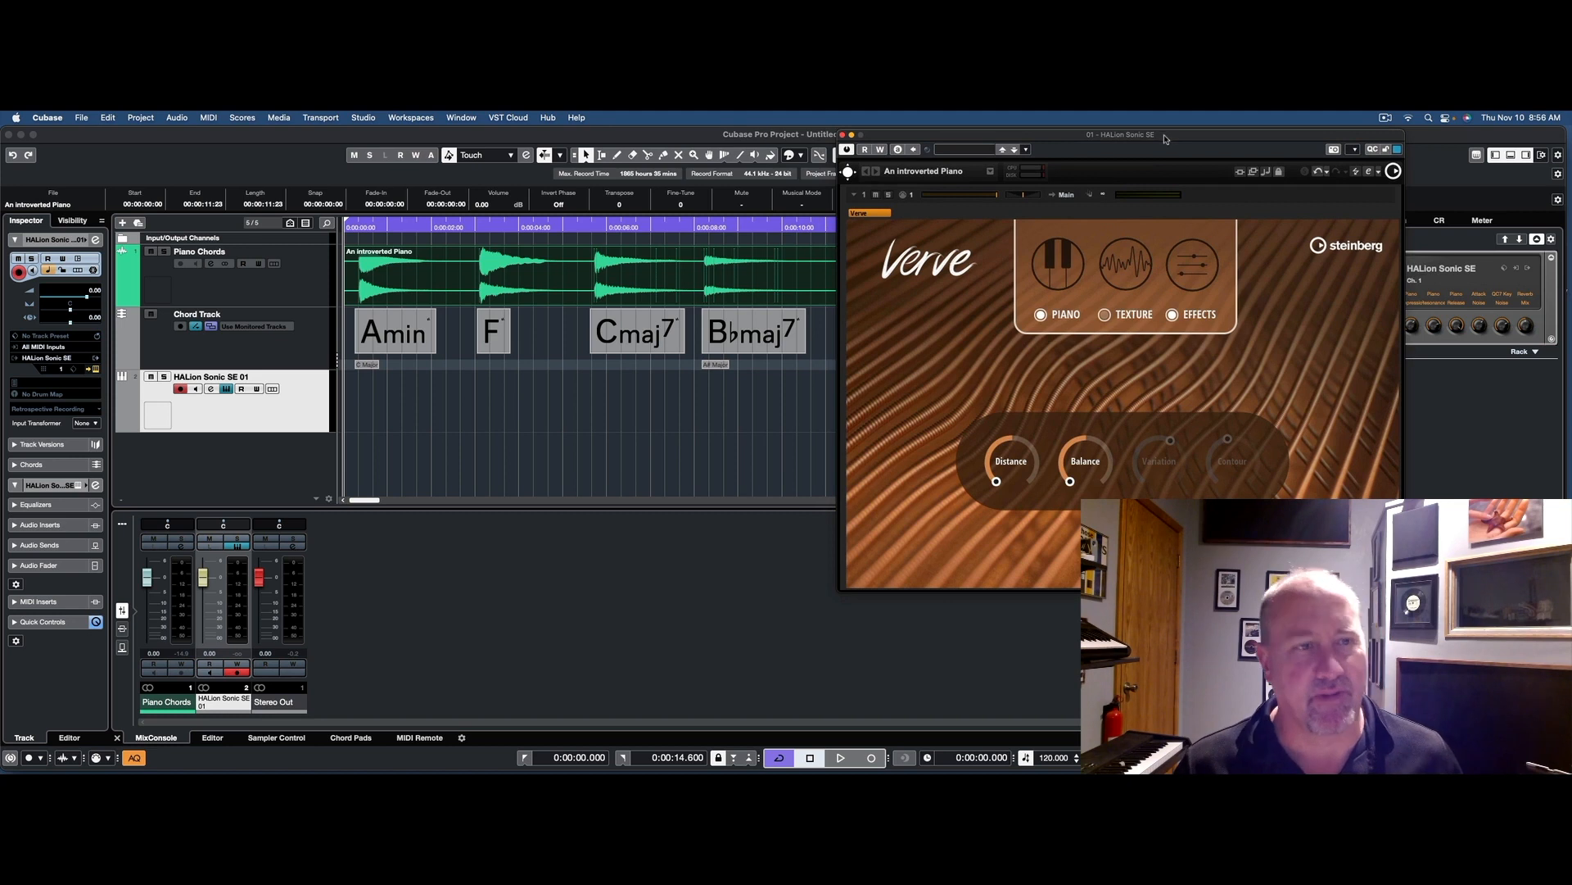
Try the Chords to MIDI conversion again with the chord track selected.
left_click(301, 346)
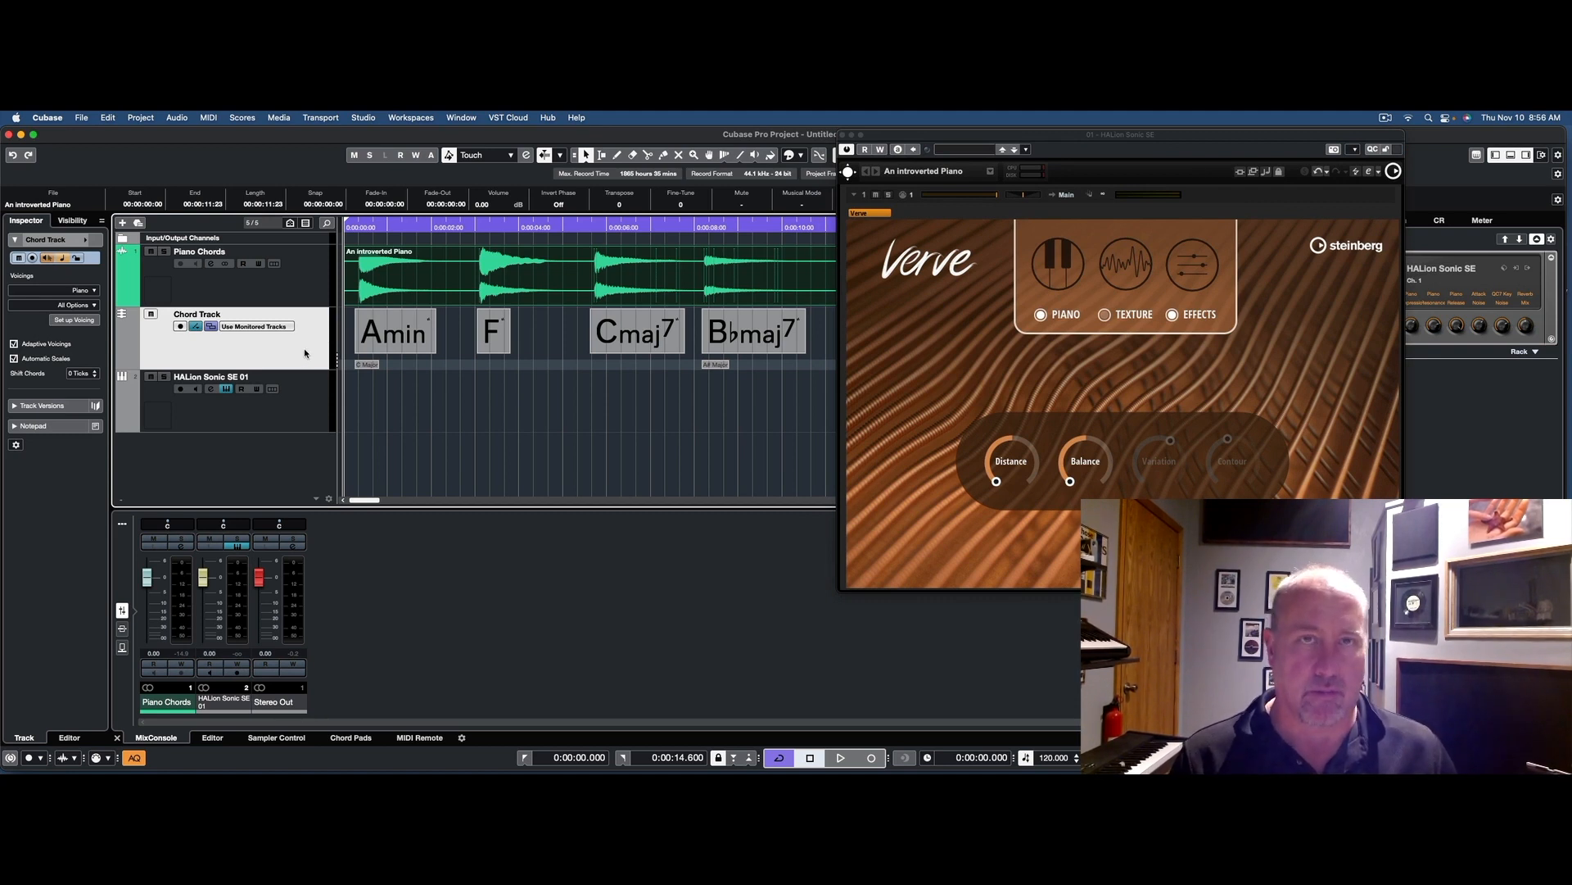
left_click(141, 117)
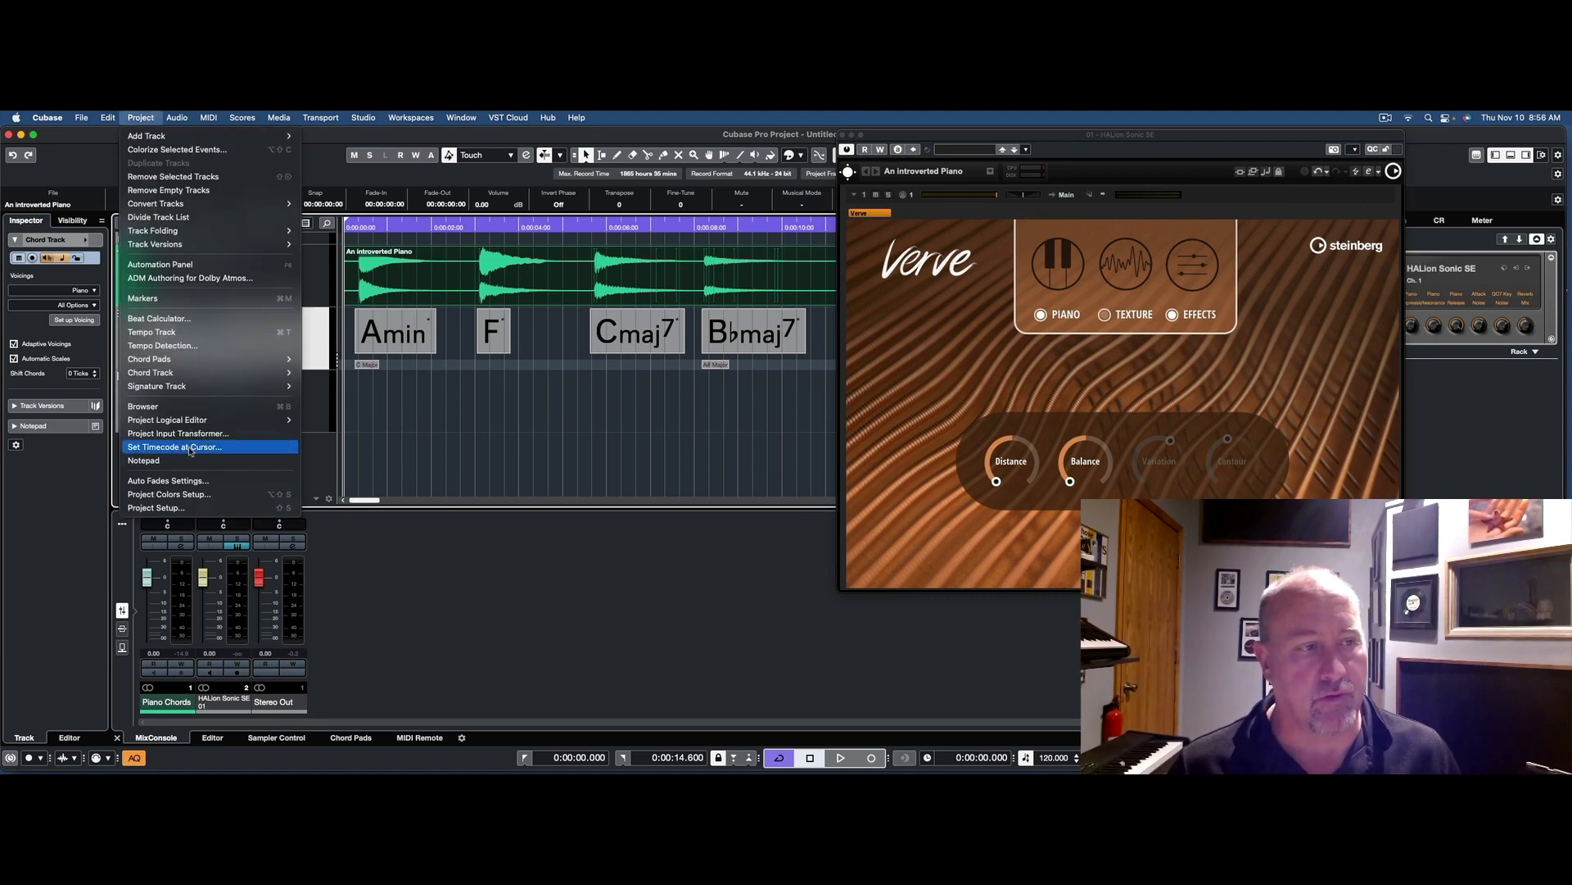
mouse_move(215, 423)
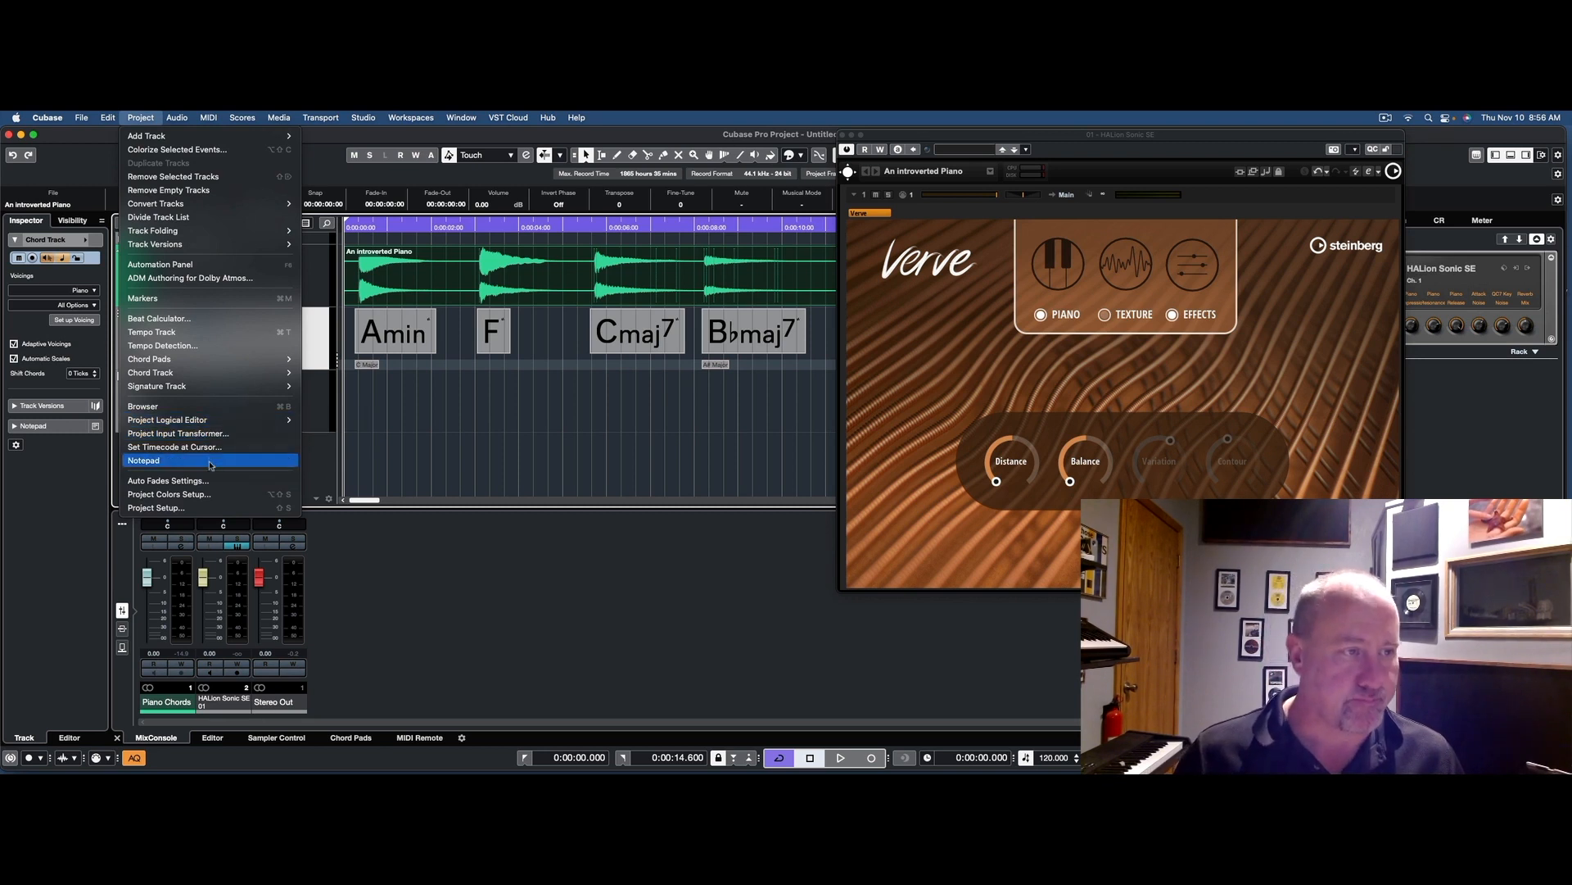
mouse_move(246, 372)
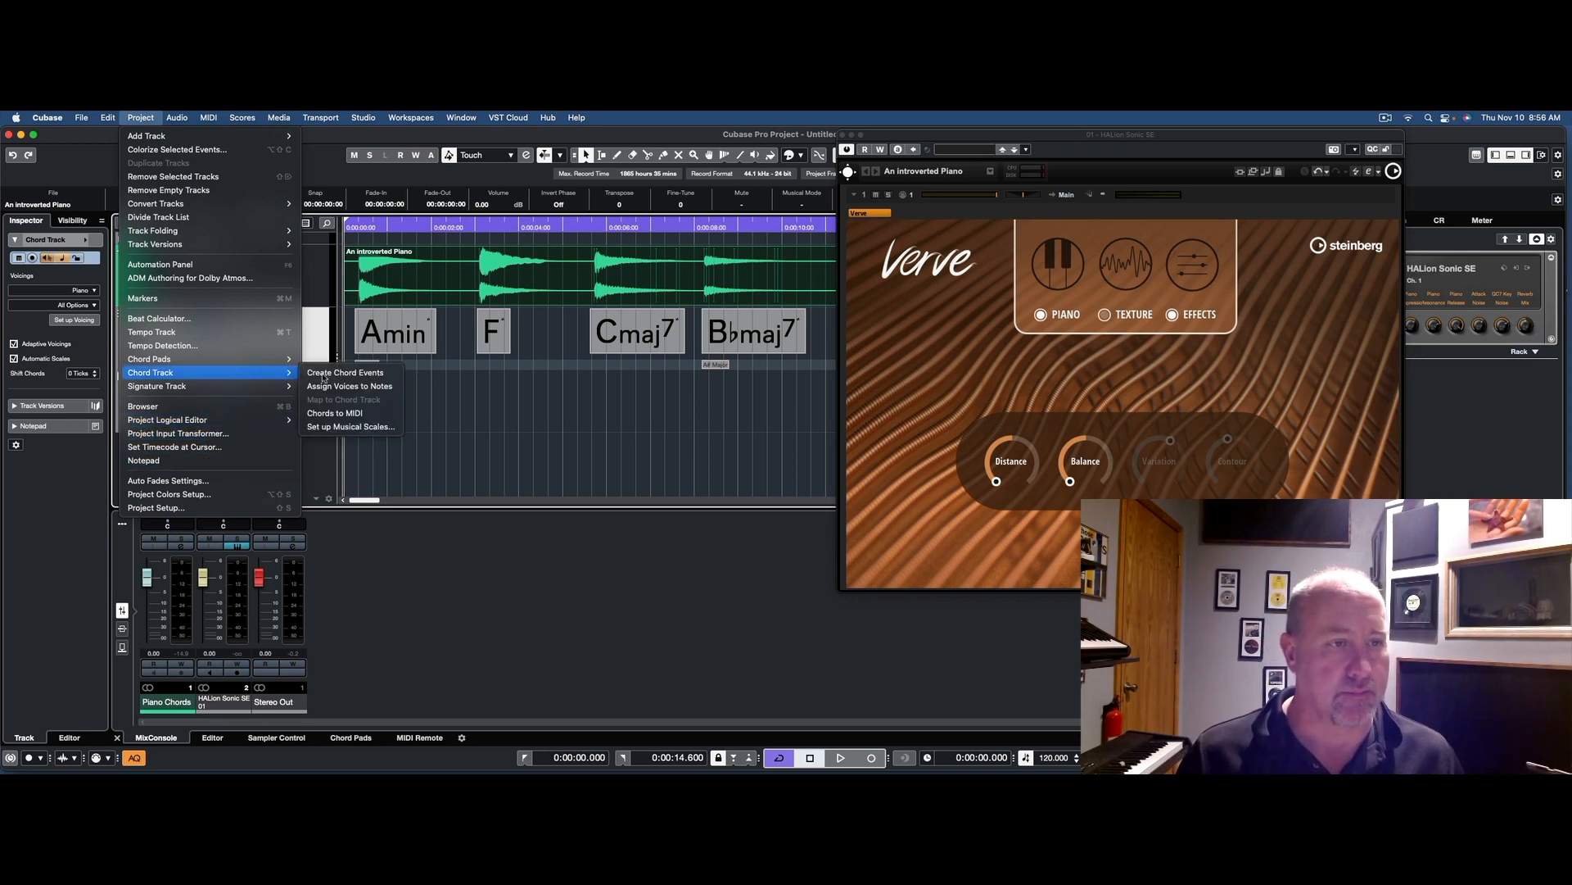
left_click(369, 413)
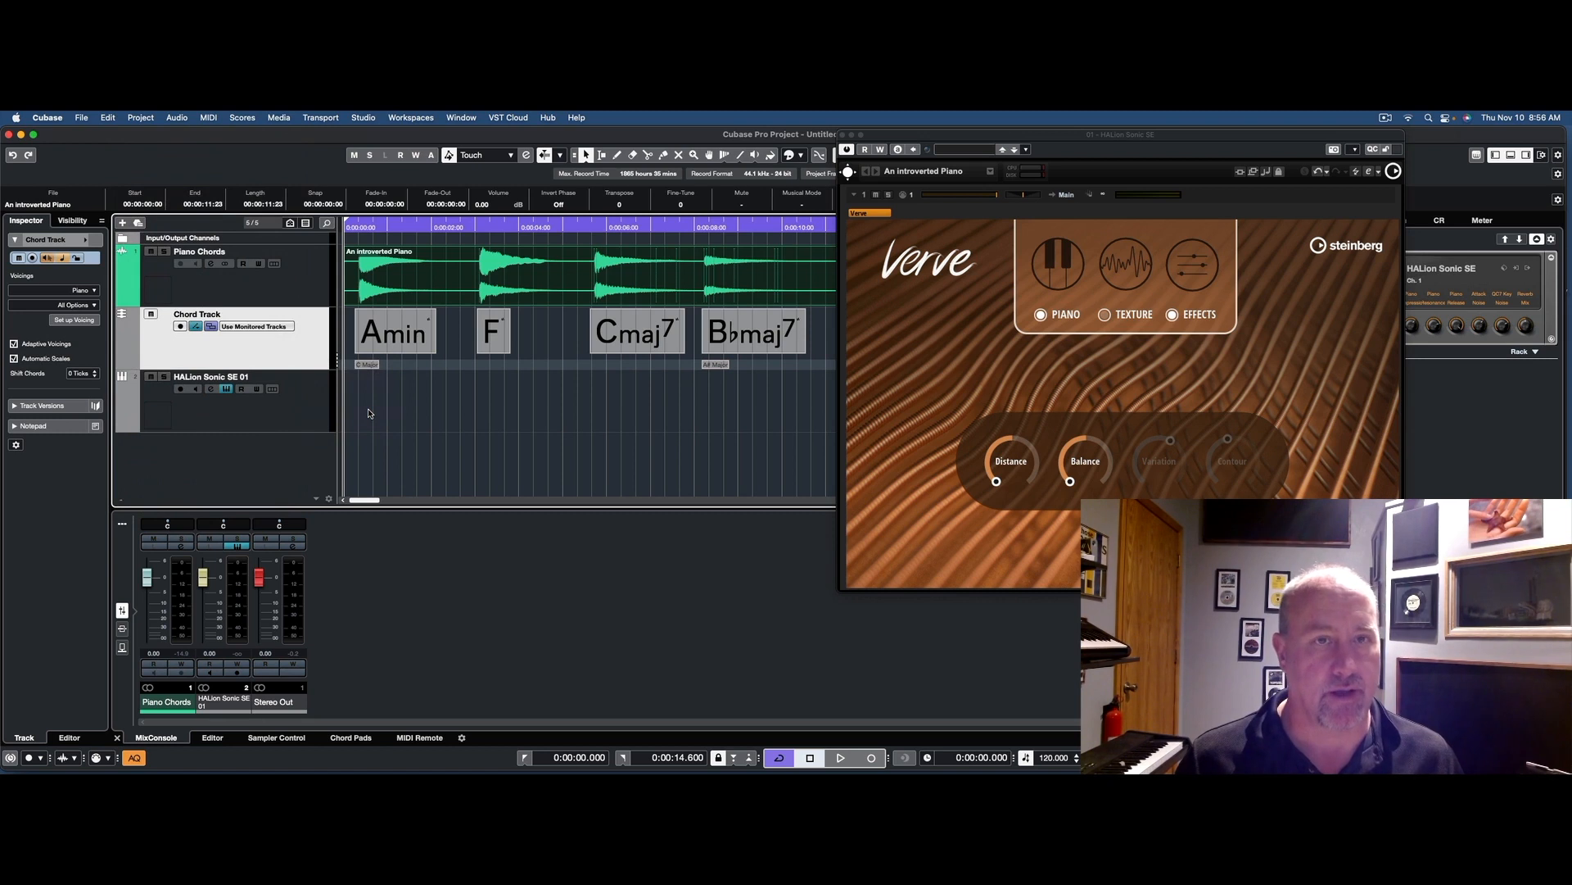
Convert the chord track's chords to a MIDI part on the HALion Sonic SE 01 instrument track.
left_click(300, 392)
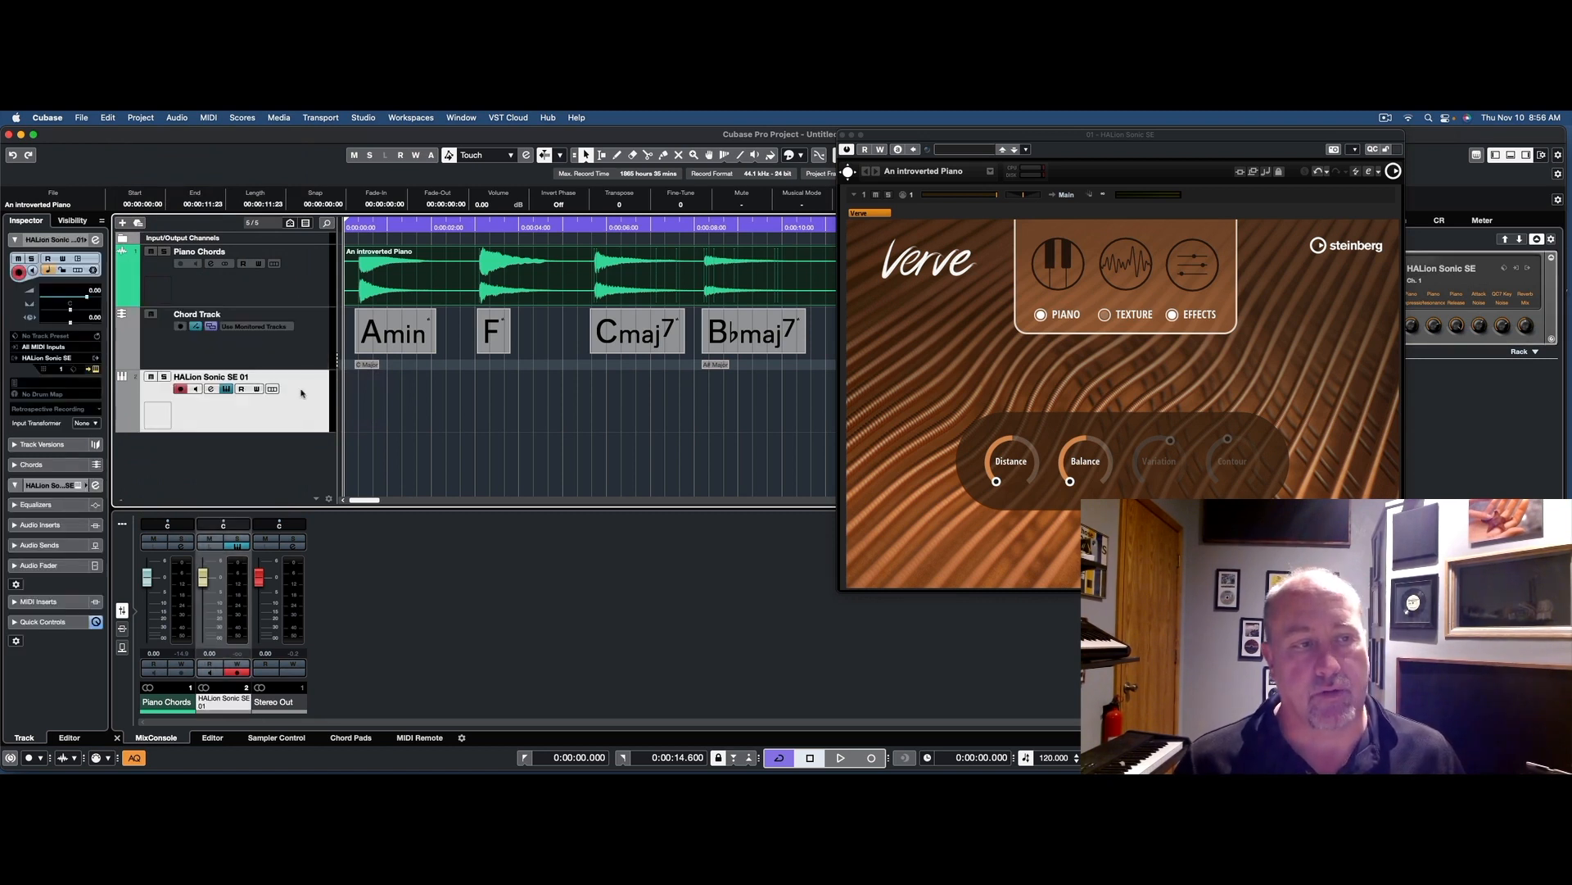
left_click(139, 119)
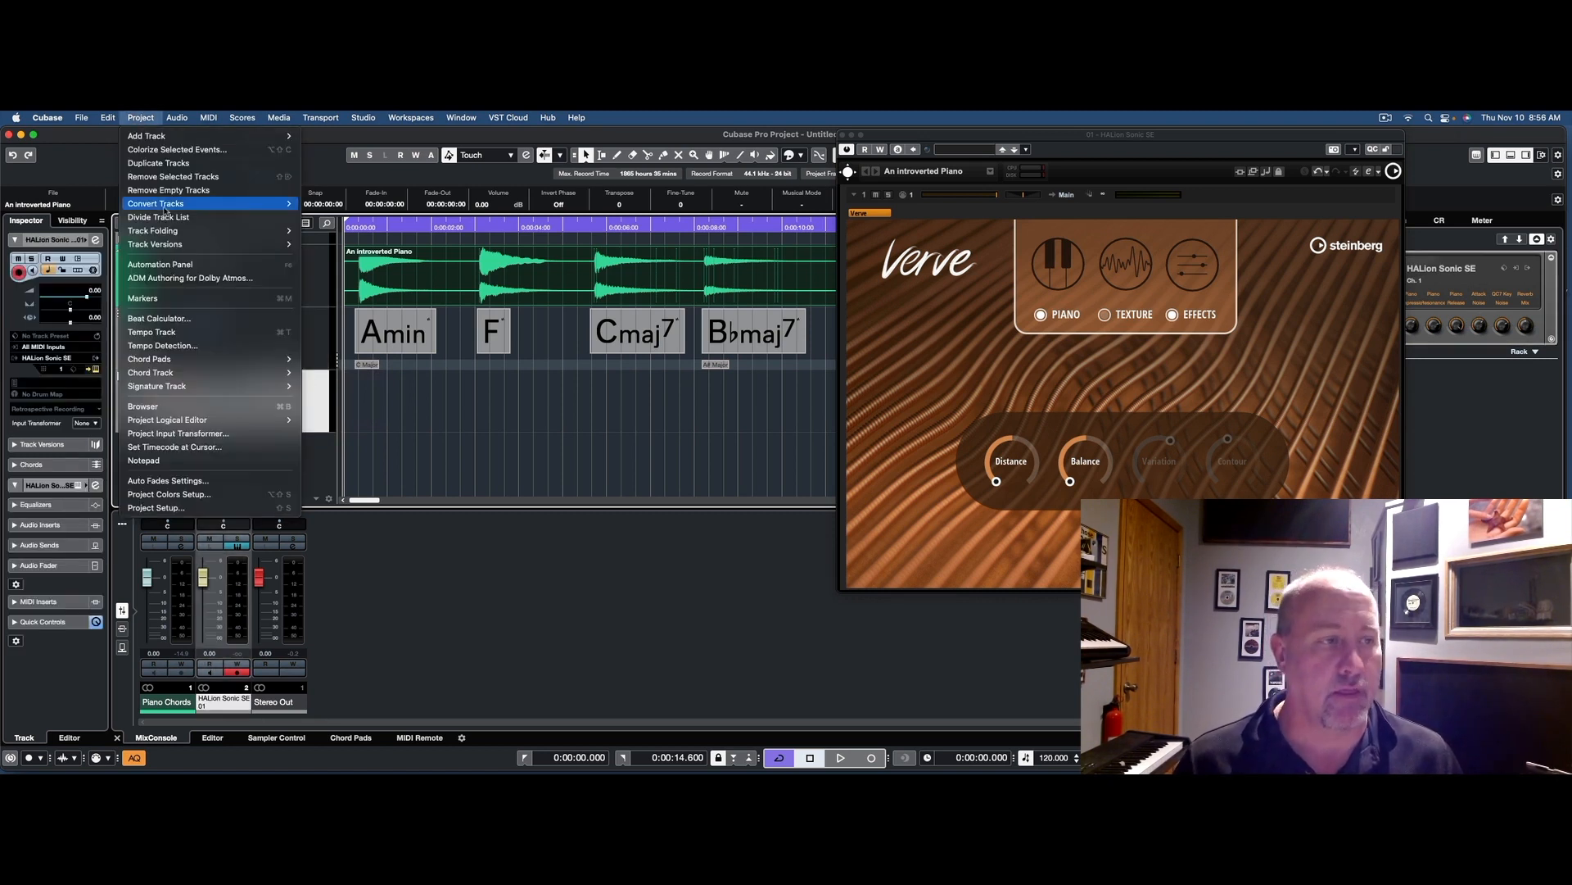
left_click(348, 413)
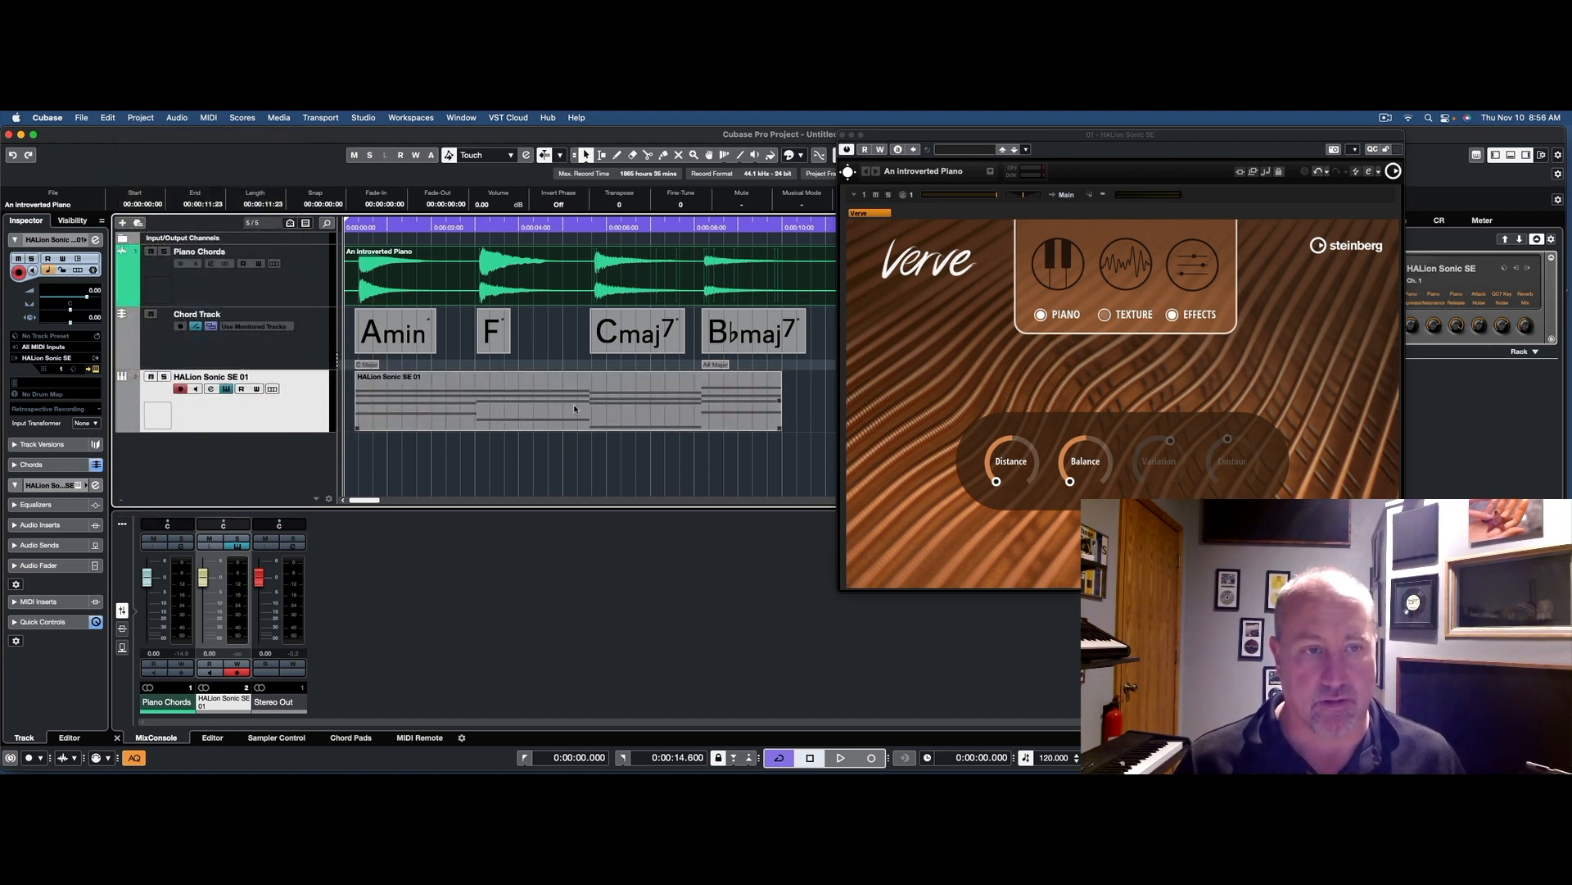
View the new HALion Sonic SE 01 MIDI part as notation in the Score Editor, then close the editor.
left_click(602, 409)
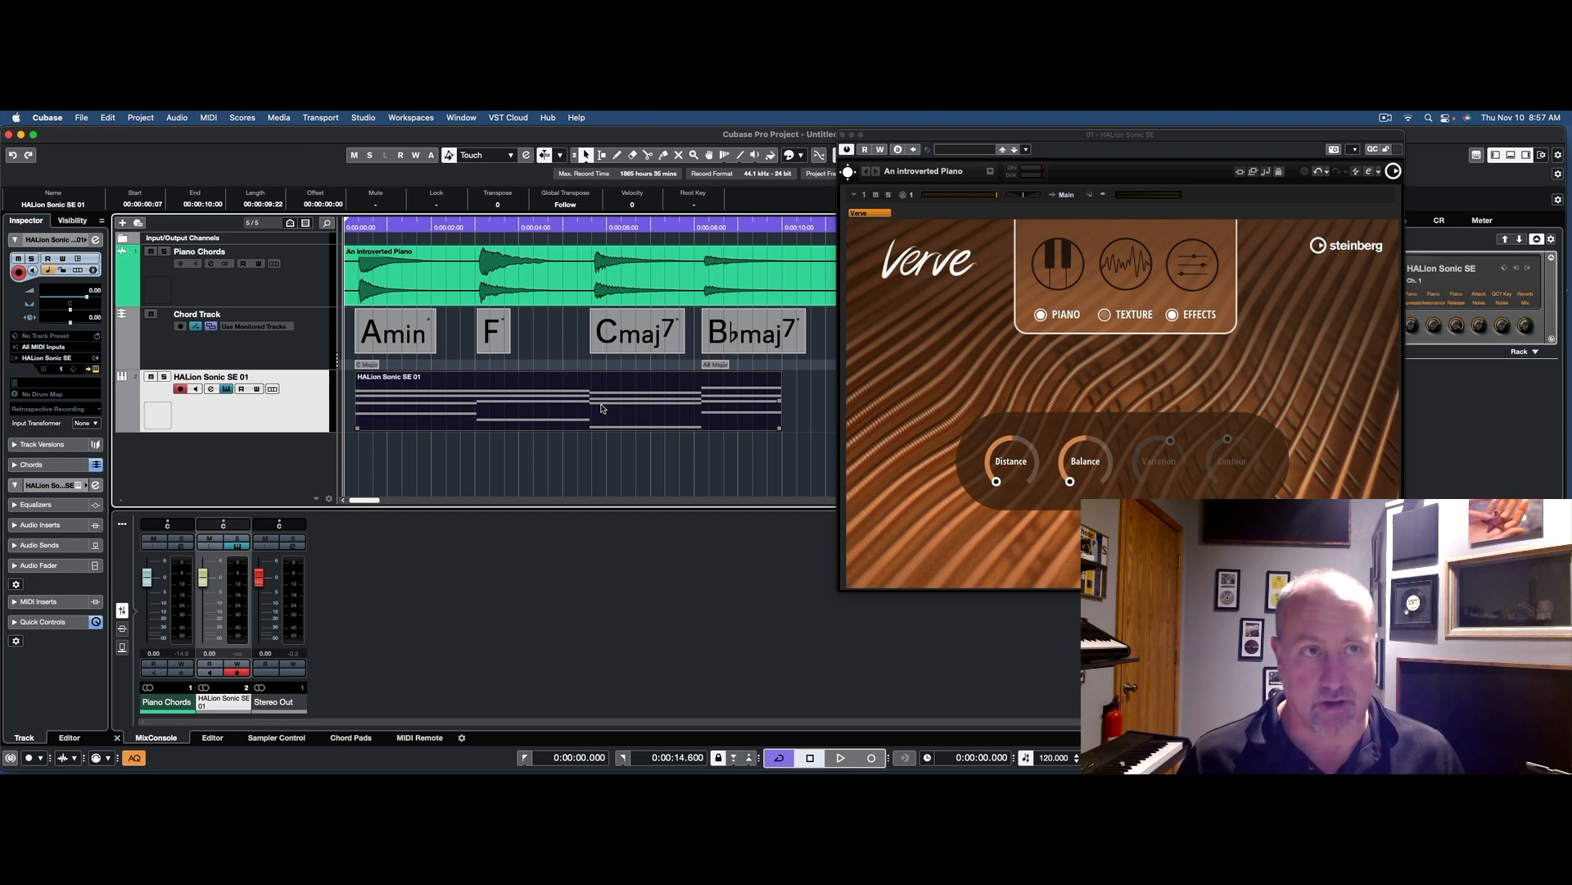
left_click(244, 117)
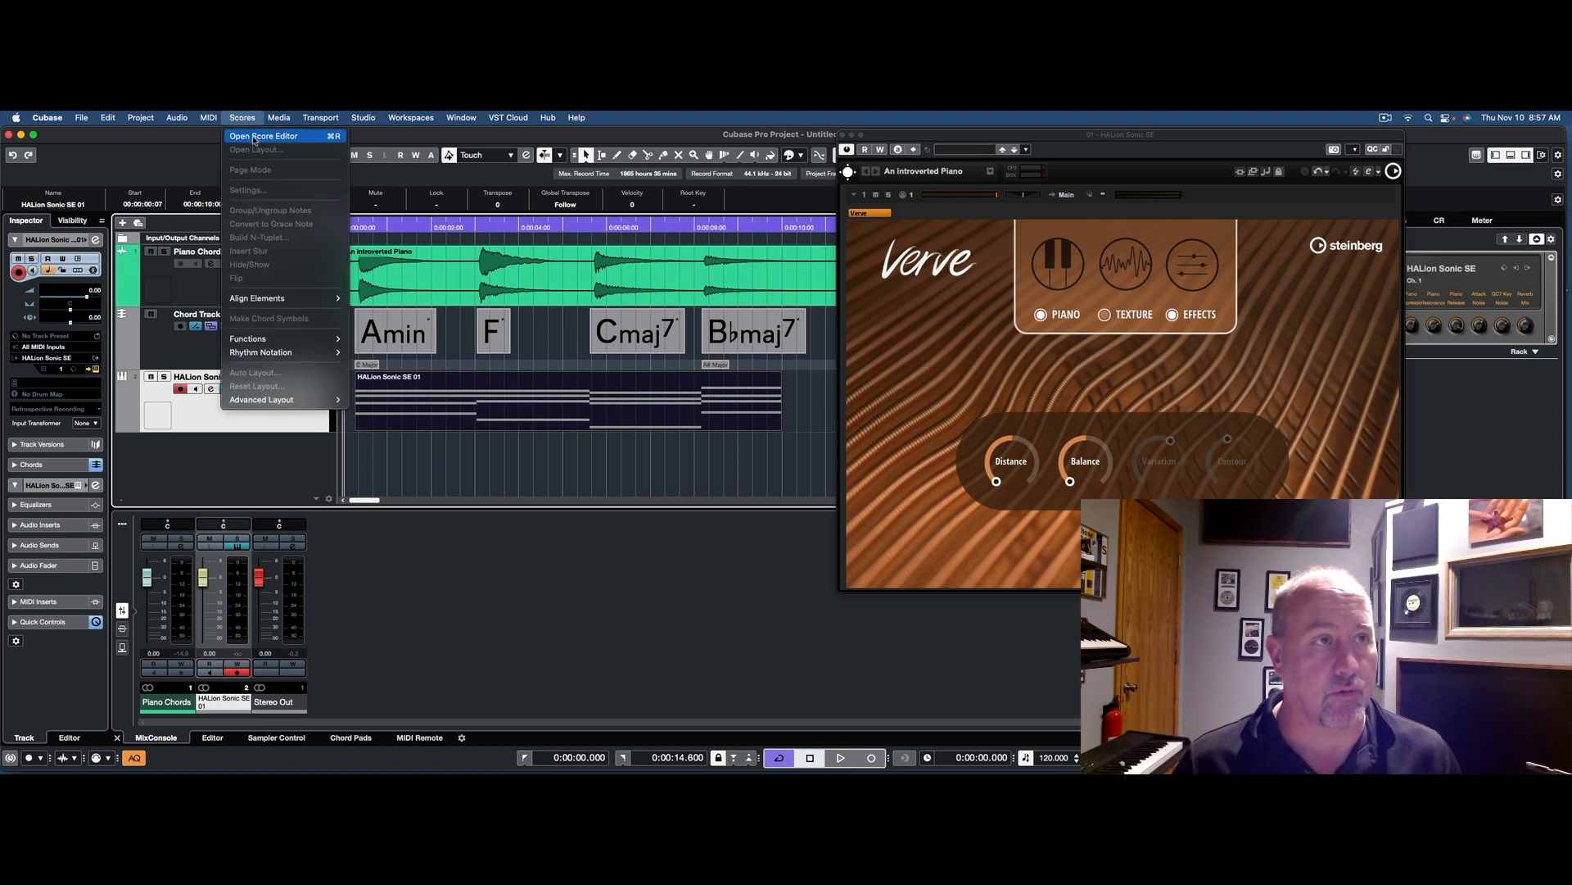
left_click(257, 136)
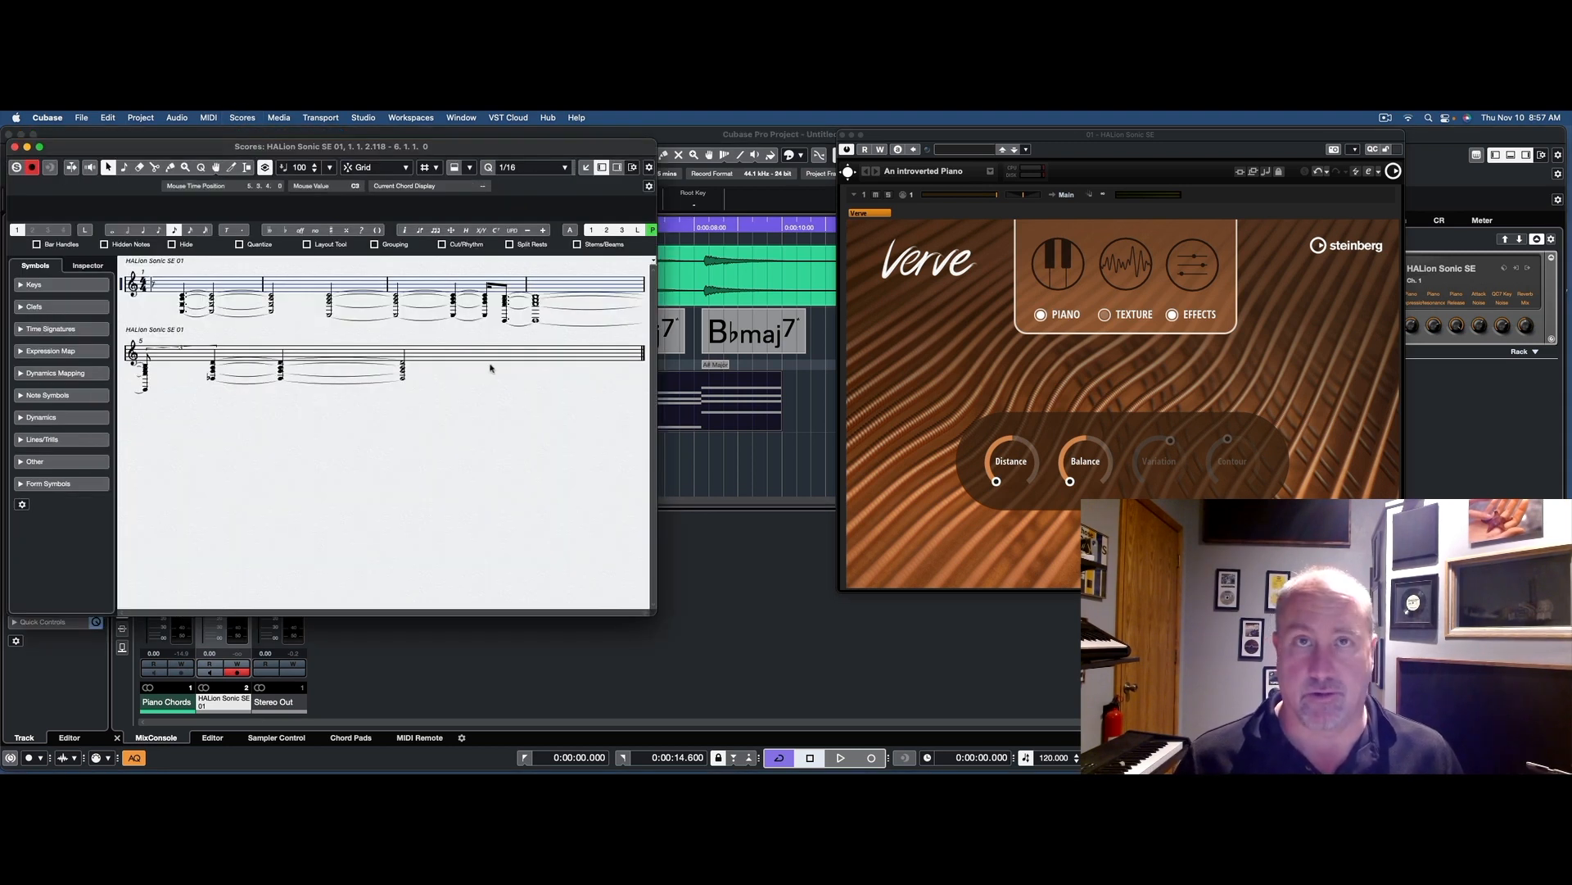
left_click(14, 146)
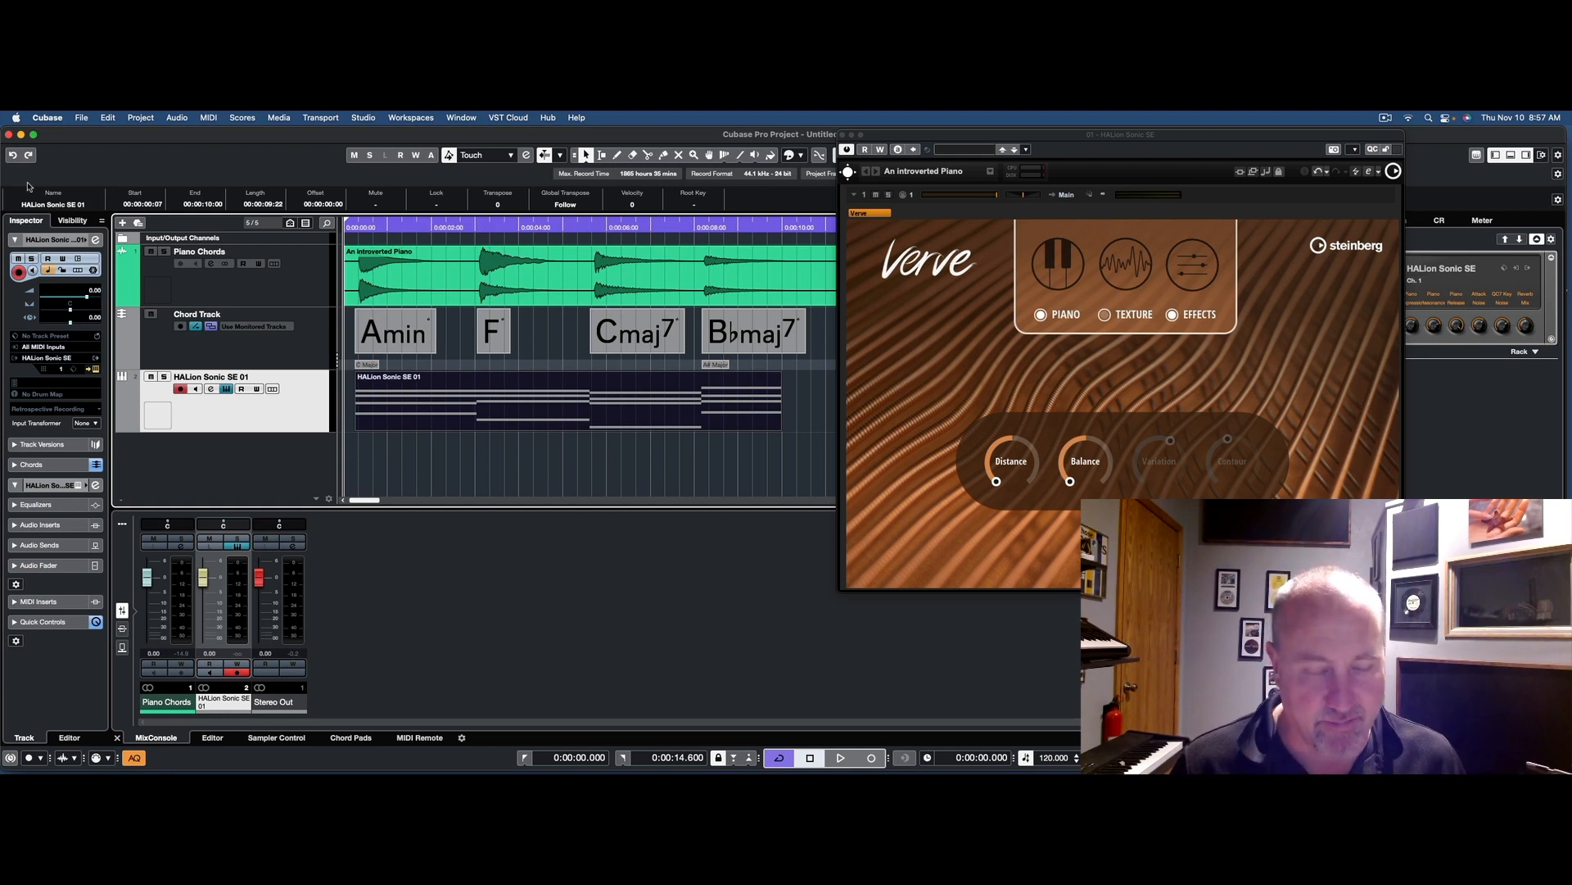
Close the HALion Sonic SE instrument window.
left_click(1388, 119)
left_click(1392, 162)
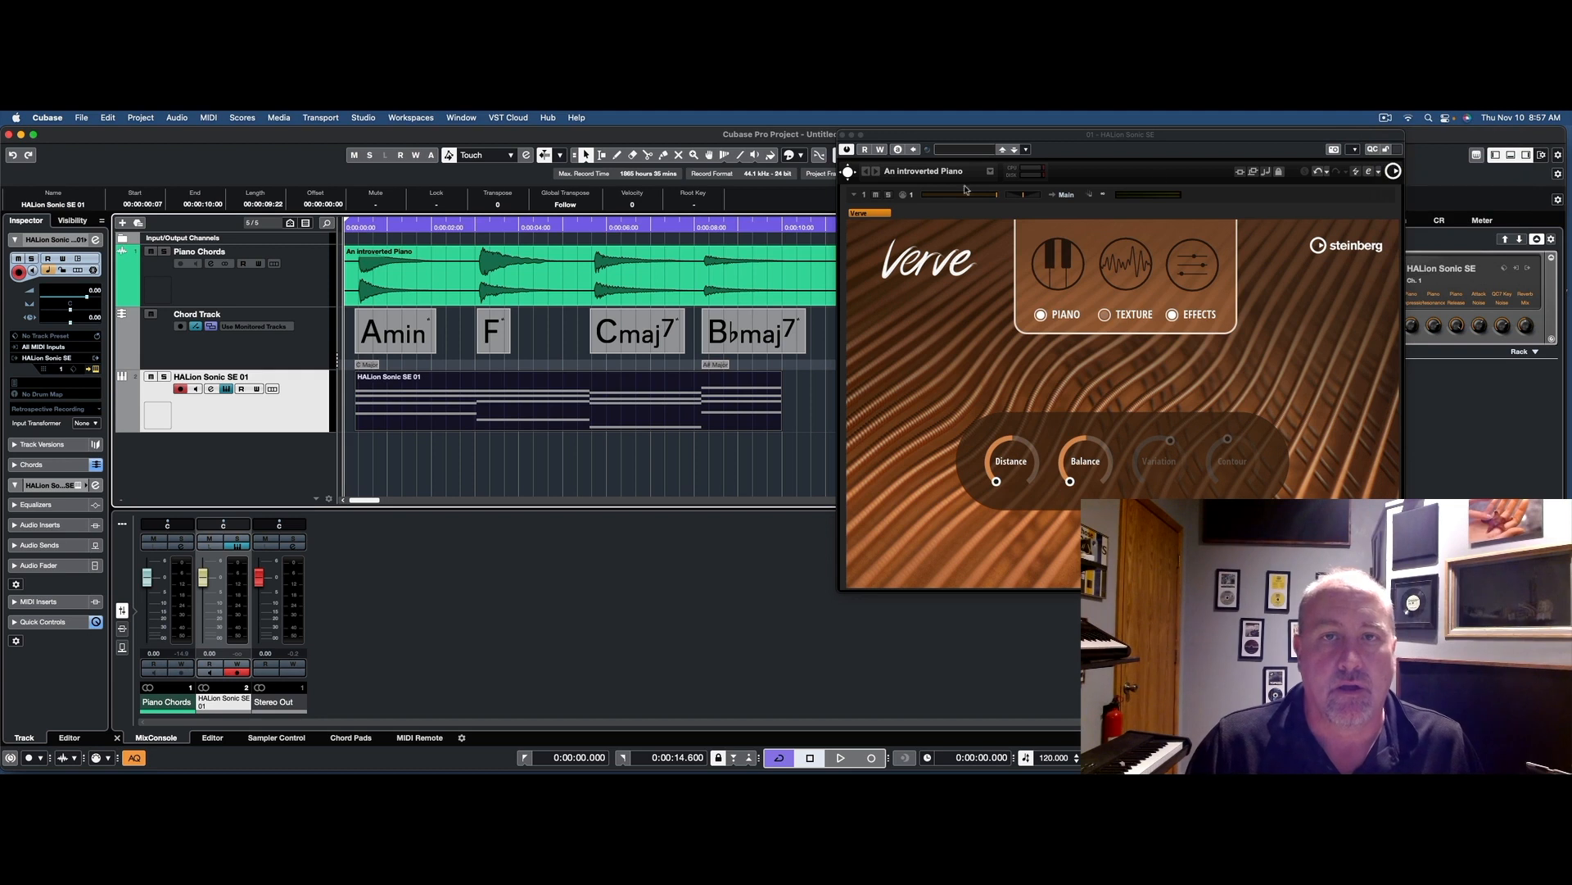
left_click(843, 135)
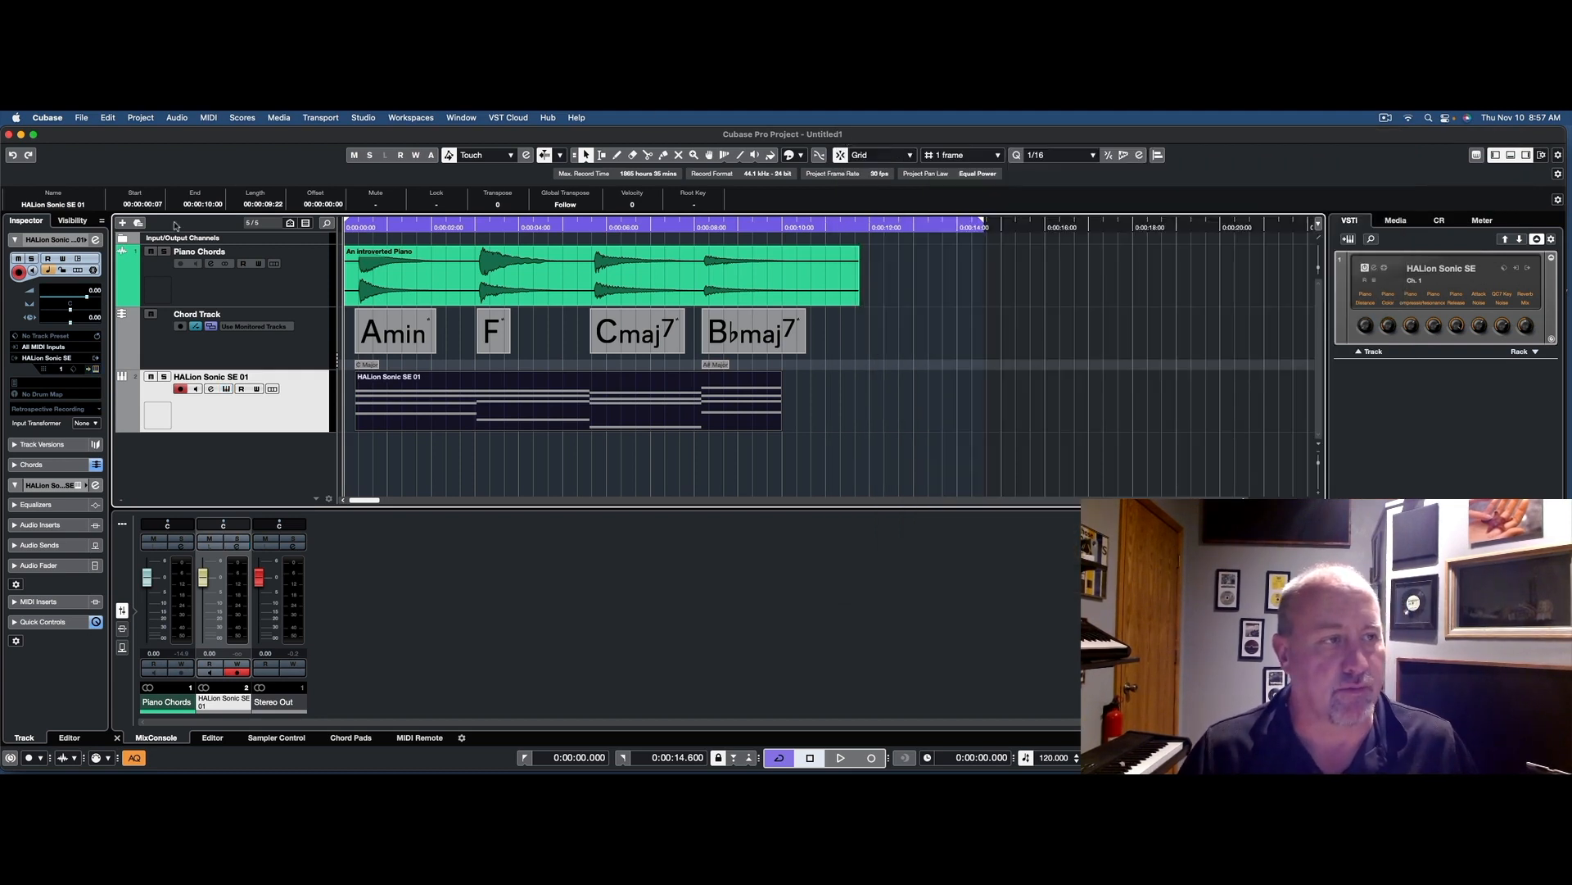
Solo the Piano Chords audio track and play its first chords.
left_click(249, 282)
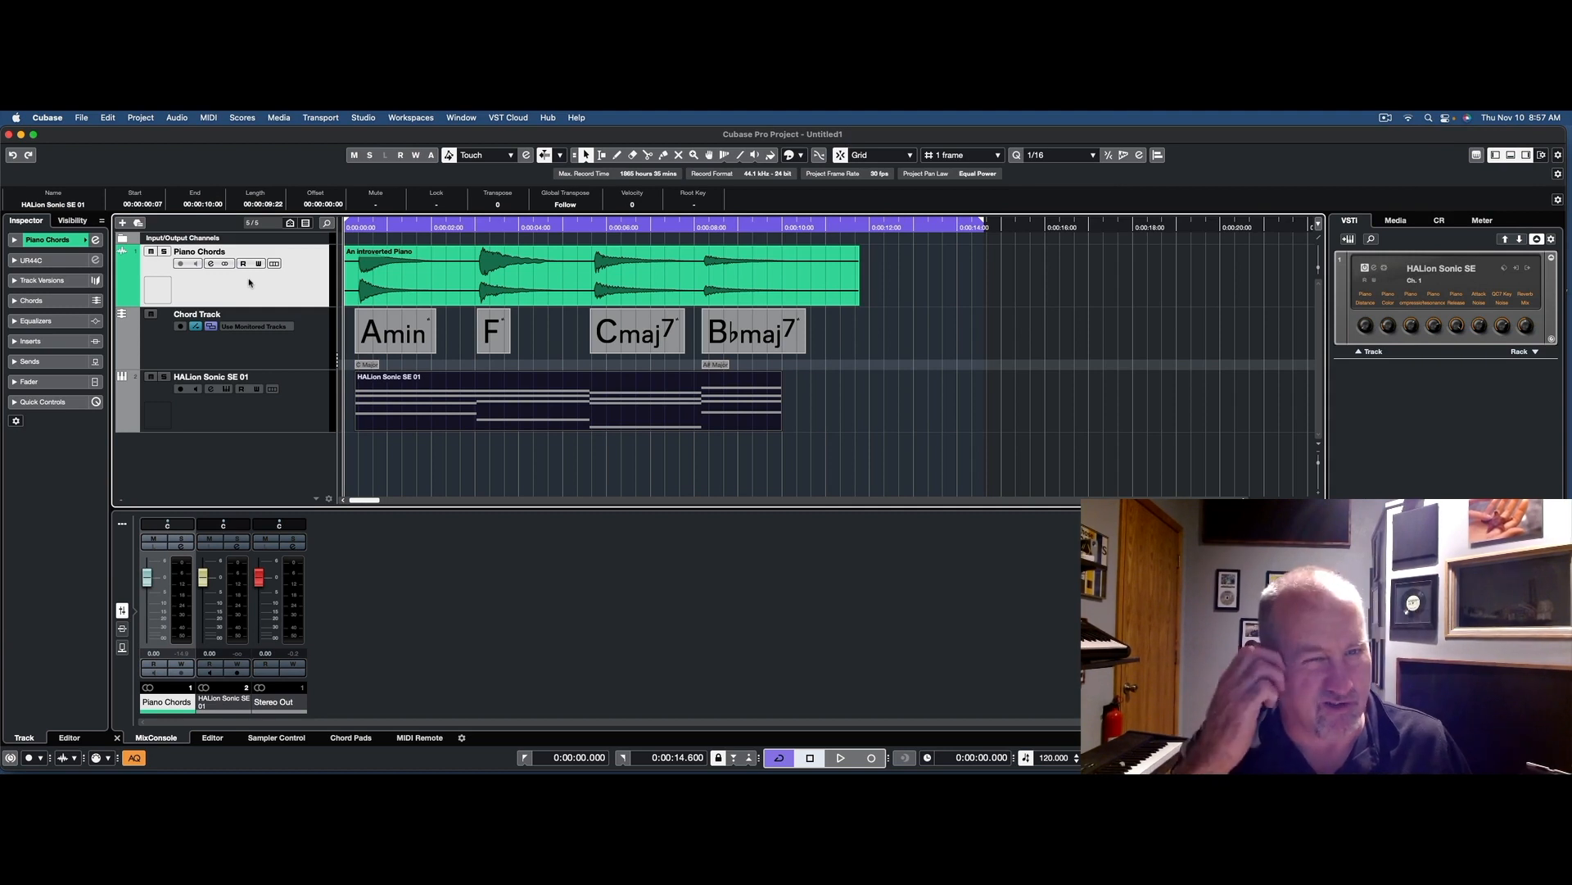
left_click(163, 252)
key("space")
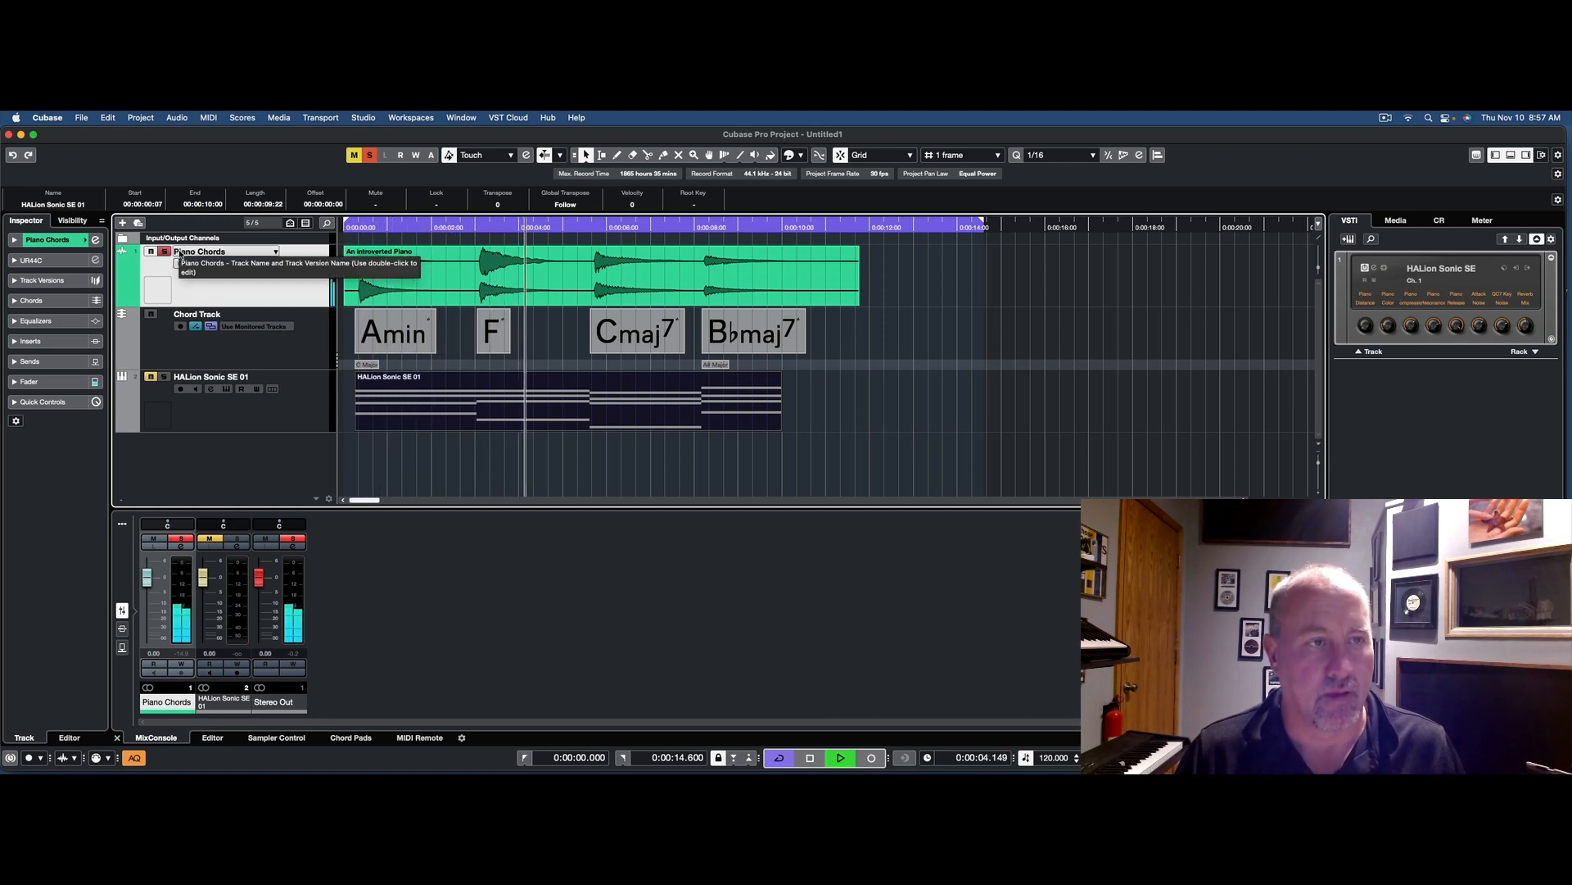
key("space")
Solo the HALion Sonic SE 01 track instead and play it from the start, adding the Piano Chords solo for comparison.
left_click(163, 252)
left_click(163, 378)
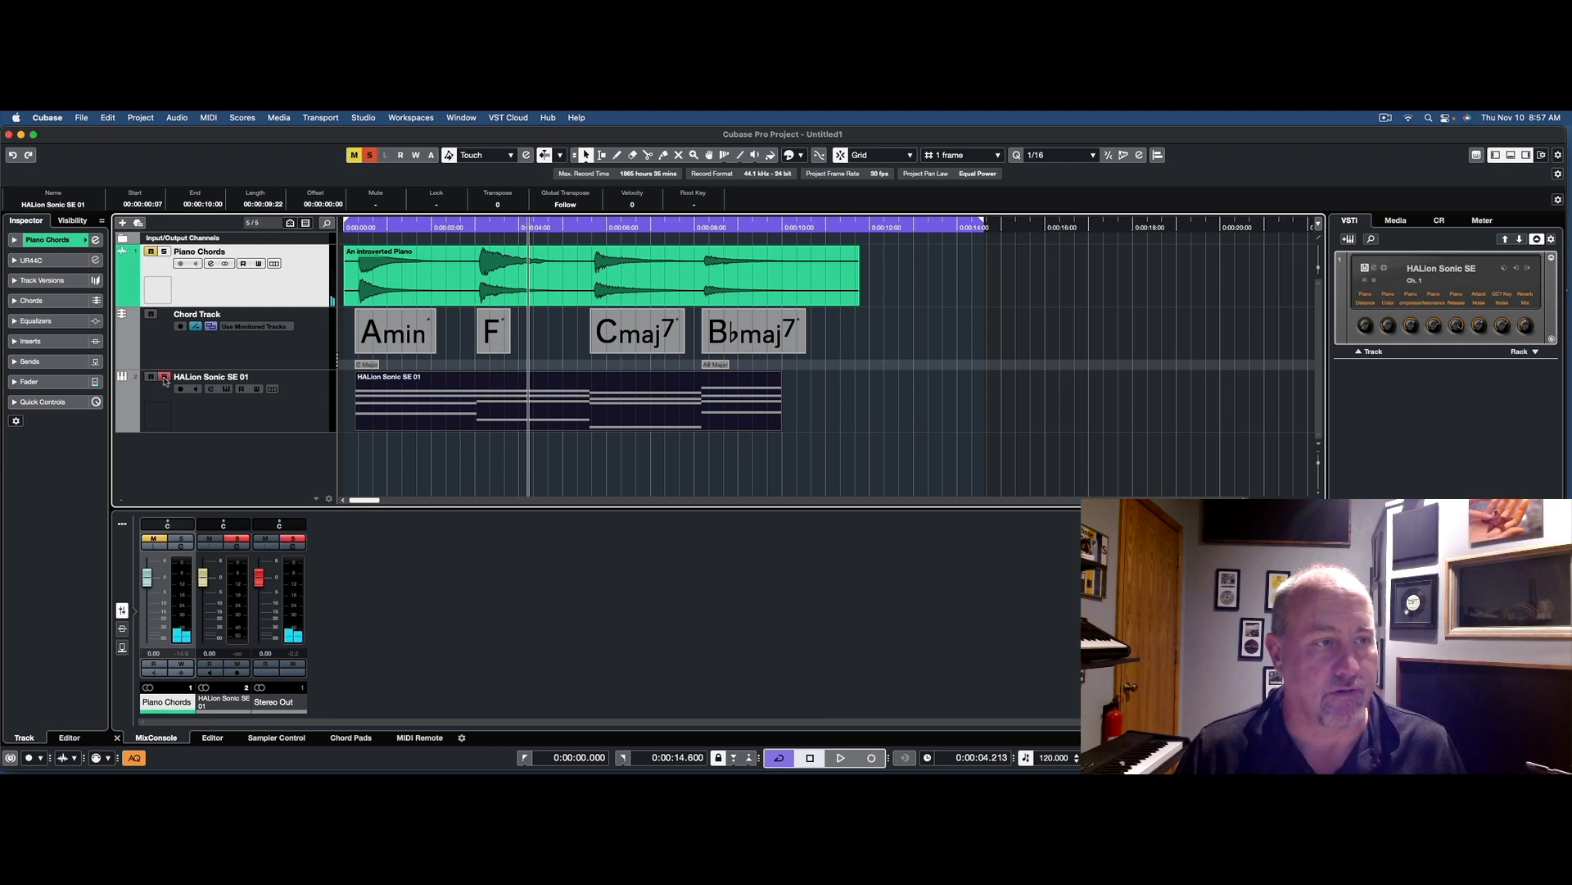
key("period")
key("space")
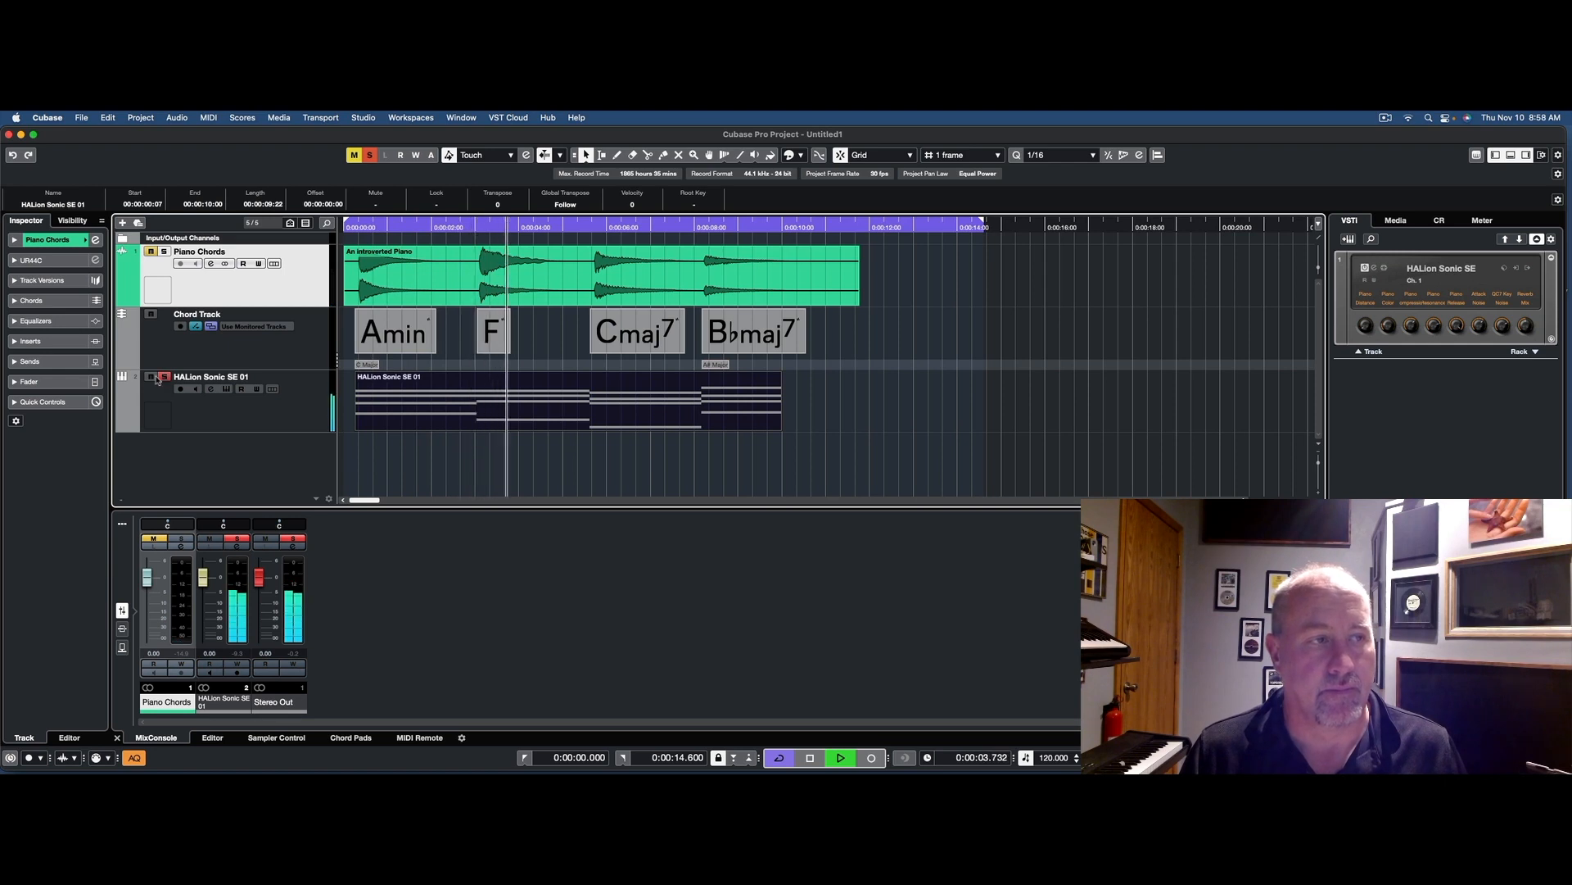
left_click(163, 253)
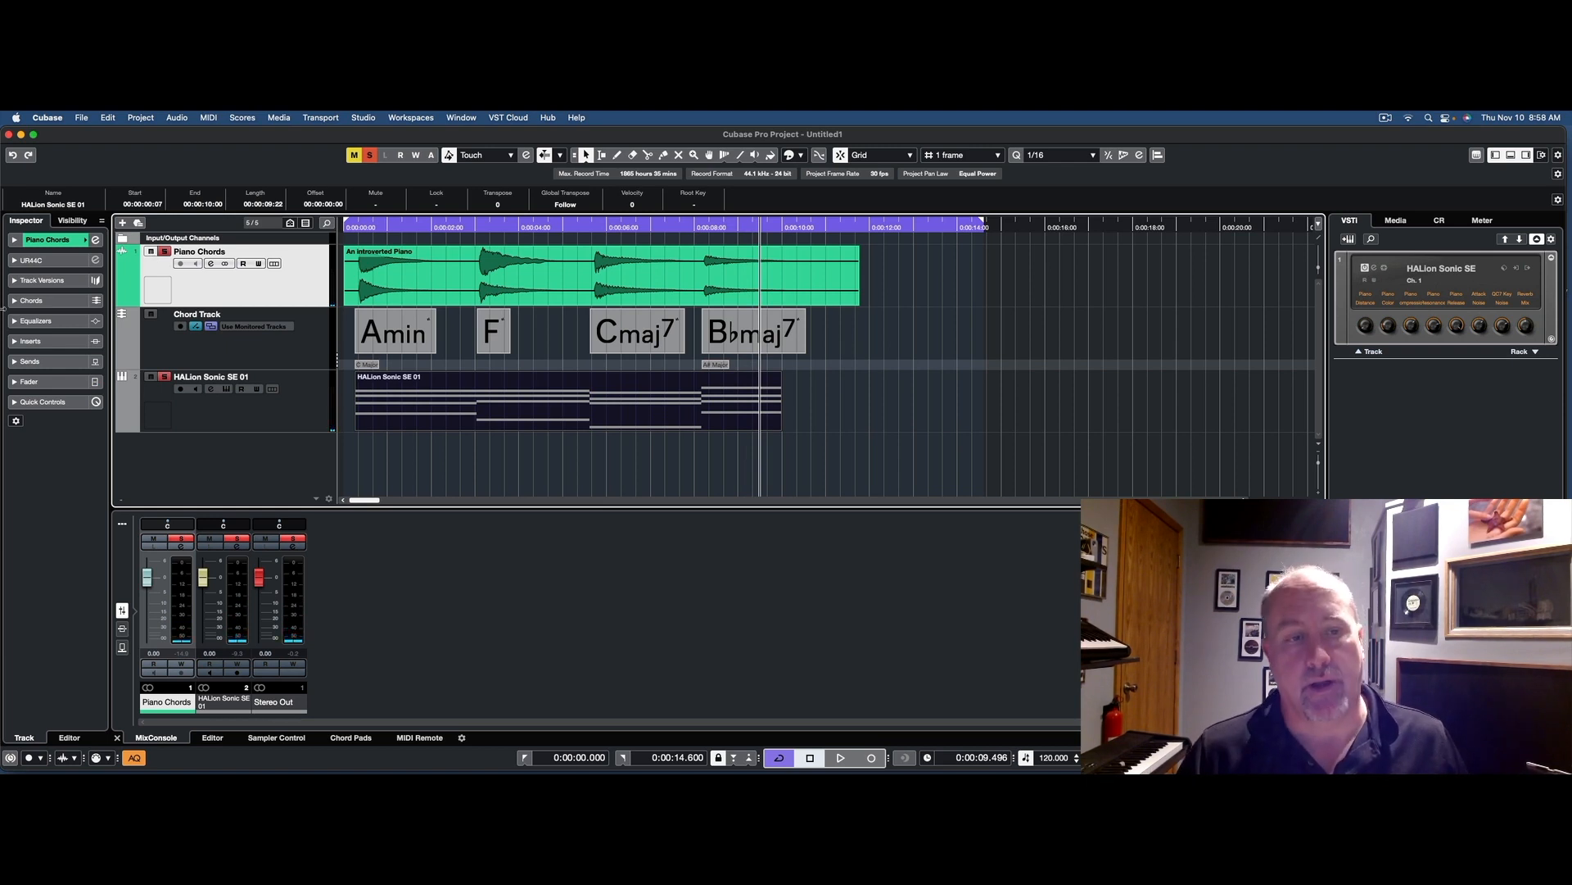
Open the HALion Sonic SE 01 MIDI part in the Key Editor and look over its notes, including the start and low range.
double_click(535, 418)
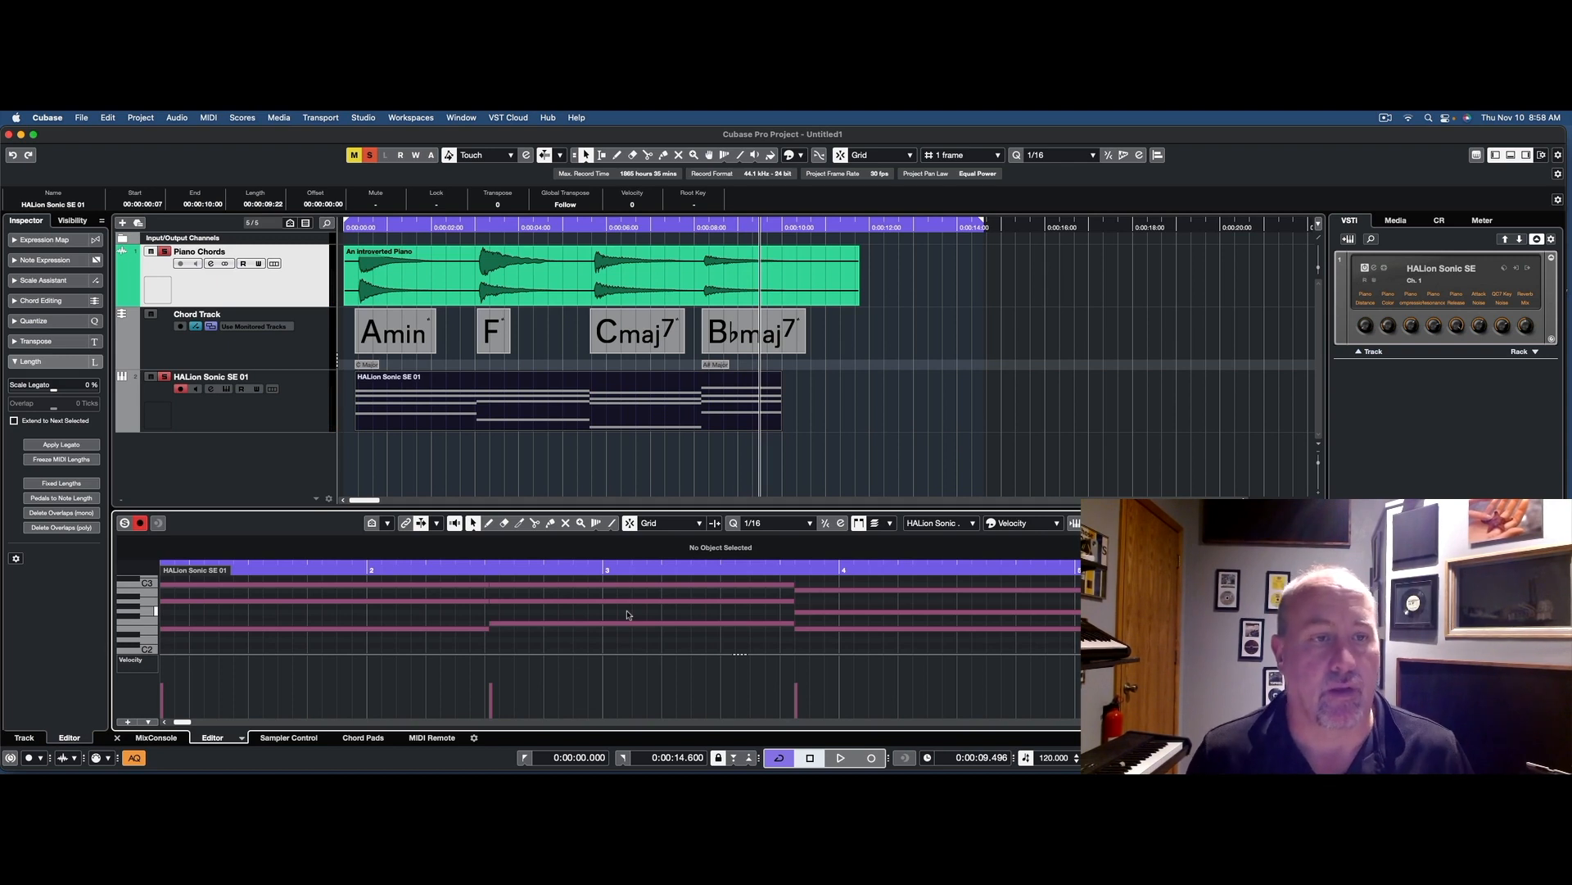
scroll(627, 614, "left", 5)
scroll(573, 610, "down", 3)
left_click(252, 471)
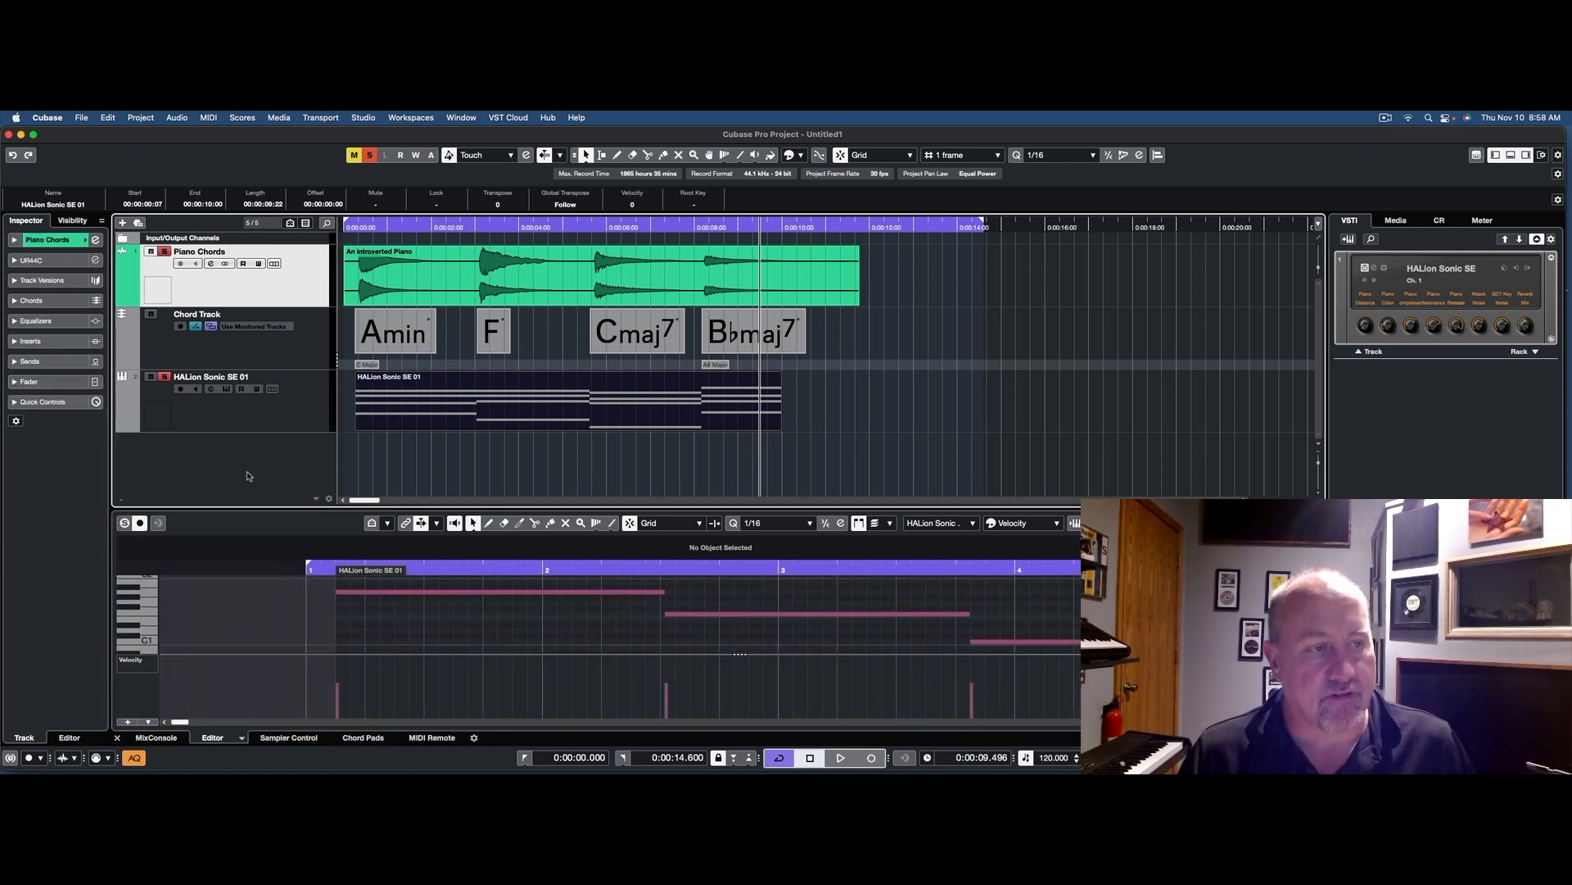
Delete the chord MIDI part from the HALion Sonic SE 01 track.
left_click(297, 354)
left_click(324, 408)
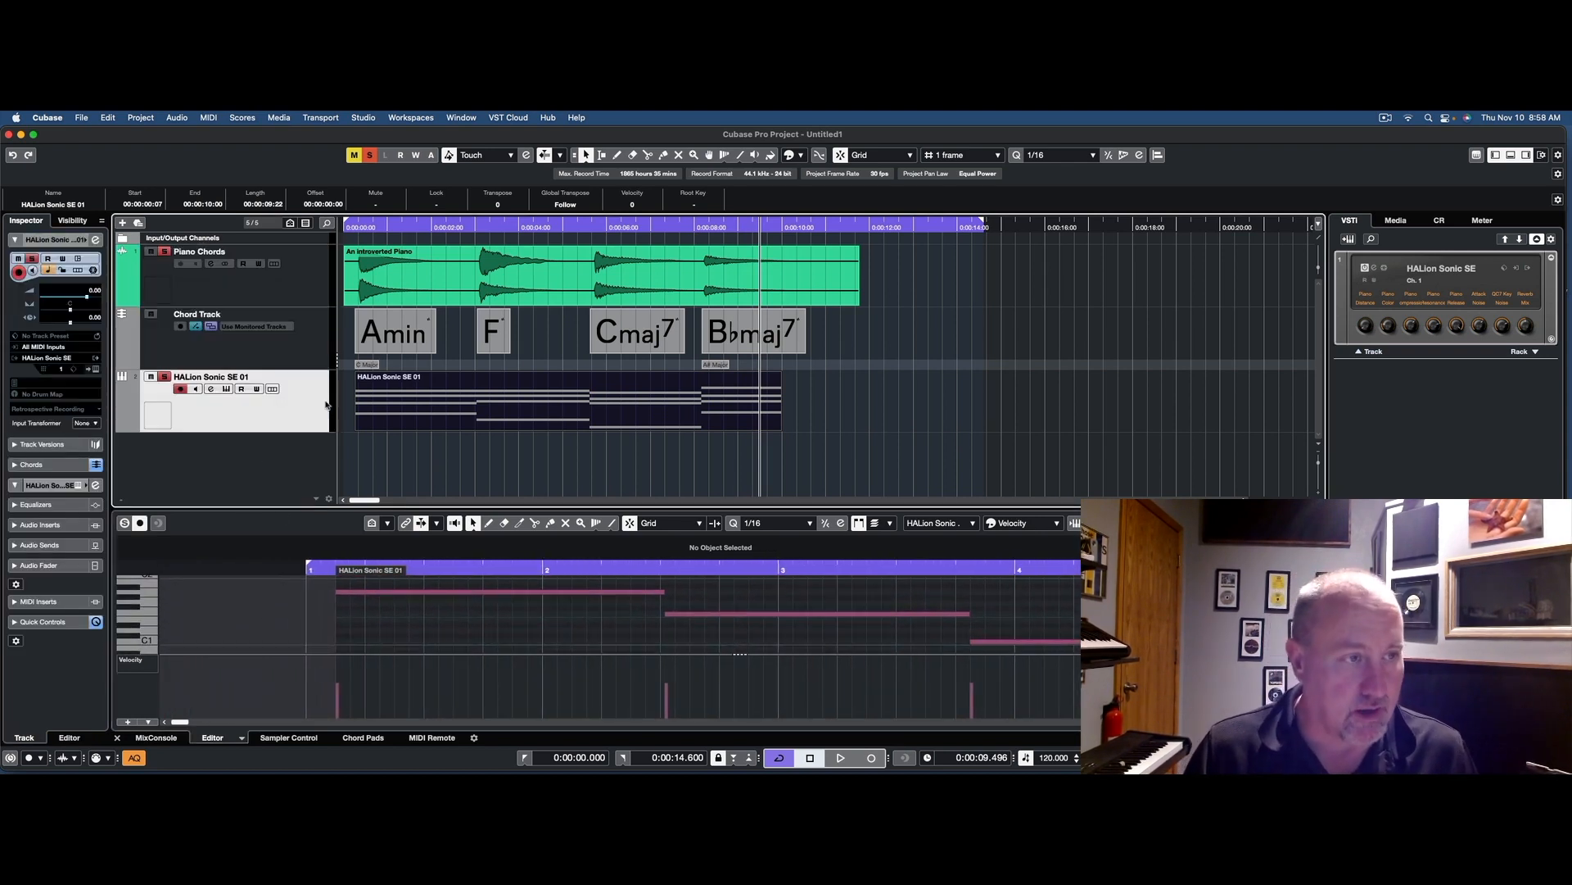
key("Delete")
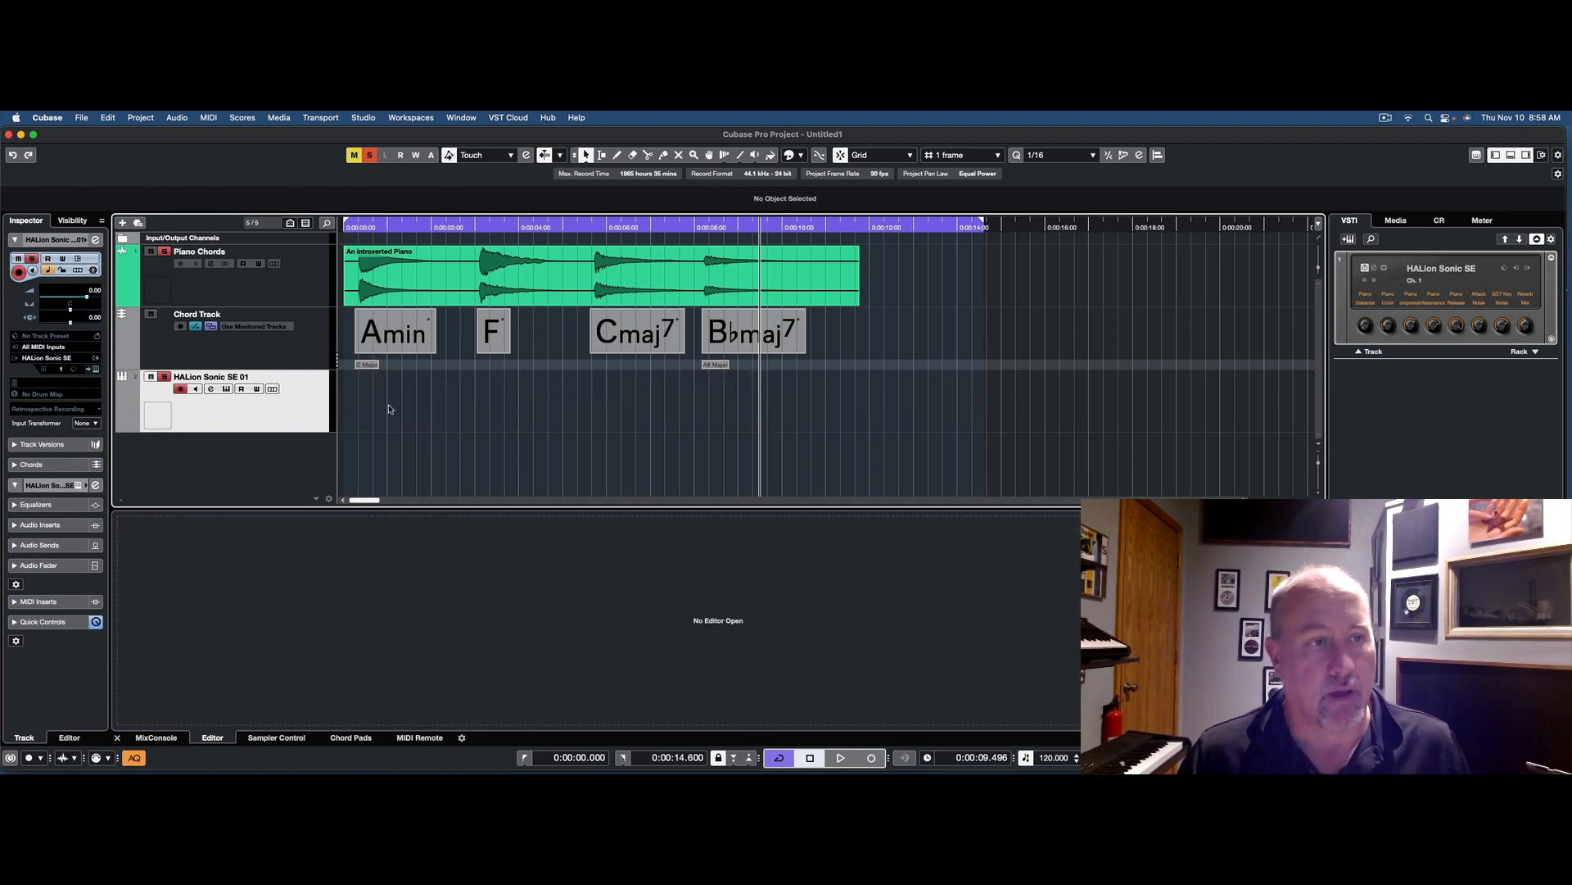
Remove the Chord Track from the project.
left_click(308, 356)
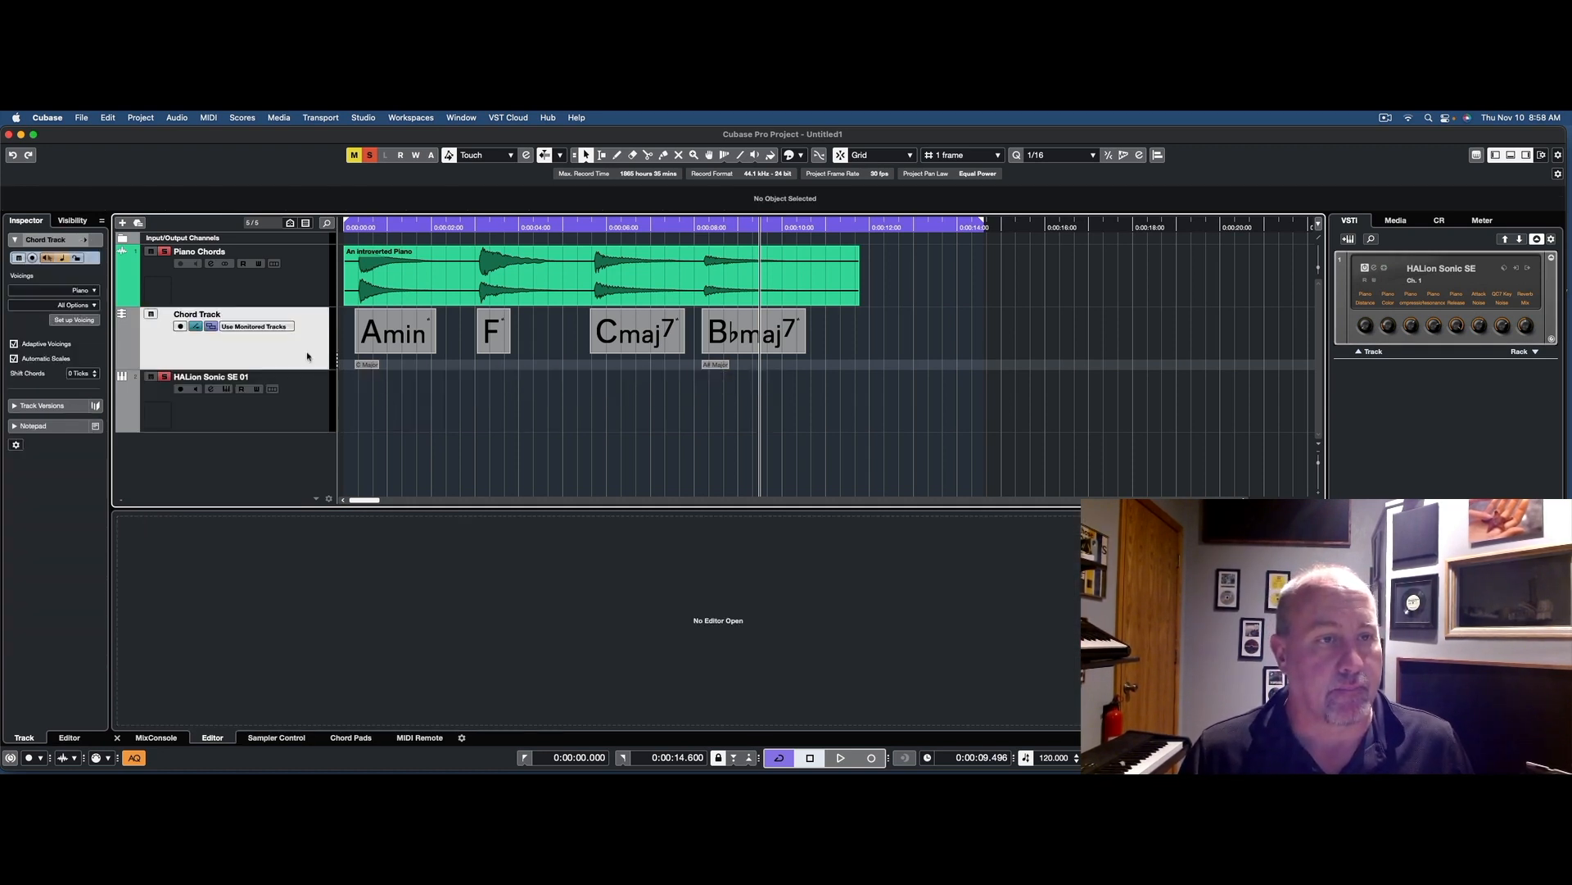
right_click(308, 356)
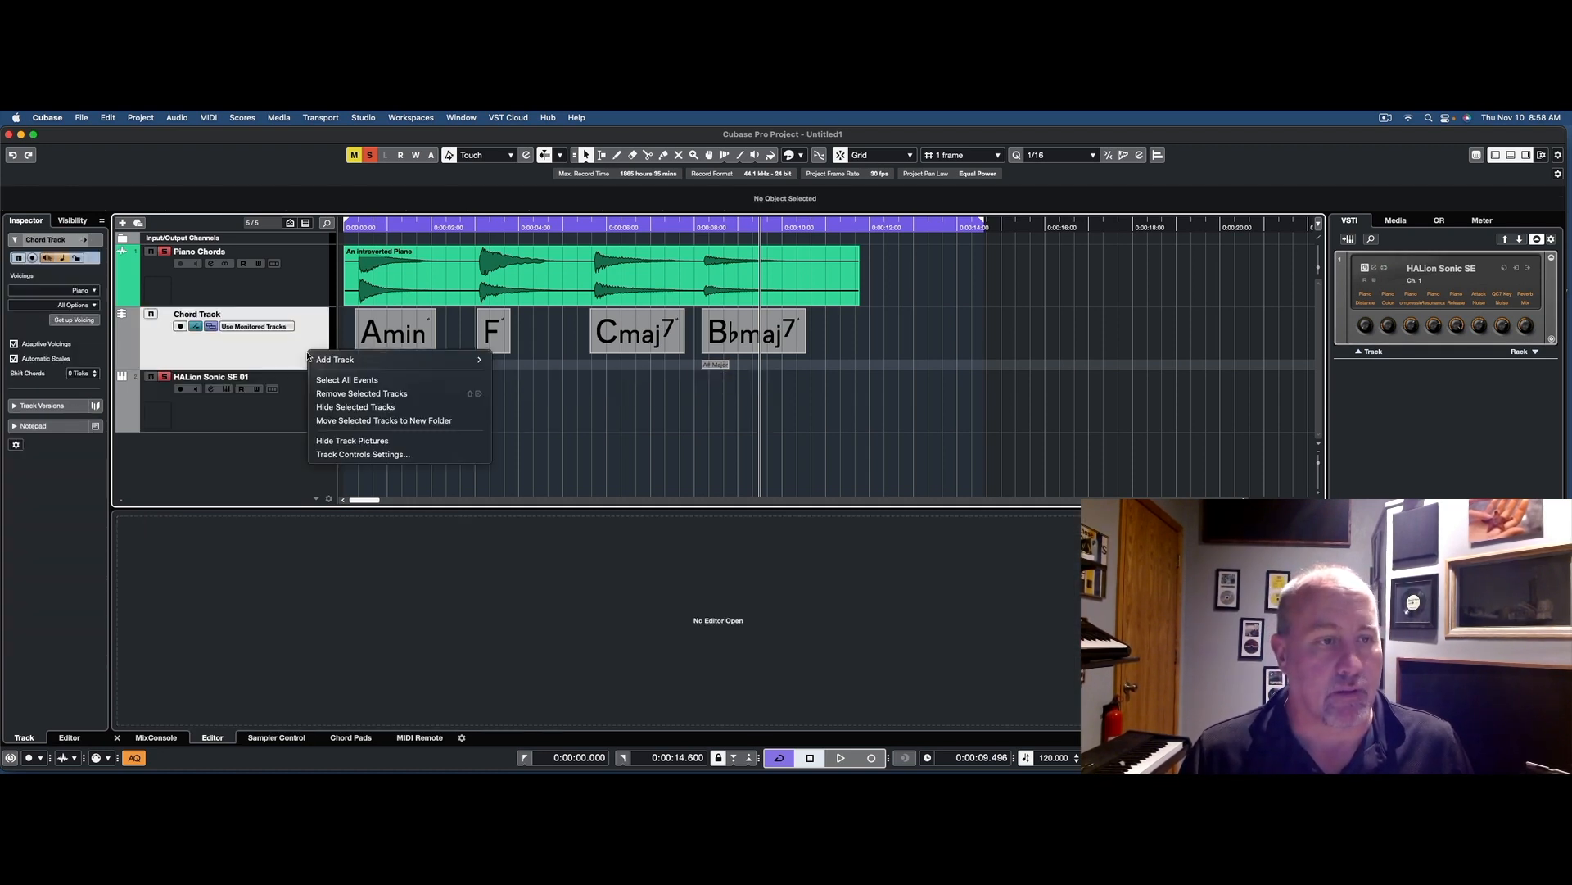
left_click(340, 394)
left_click(892, 364)
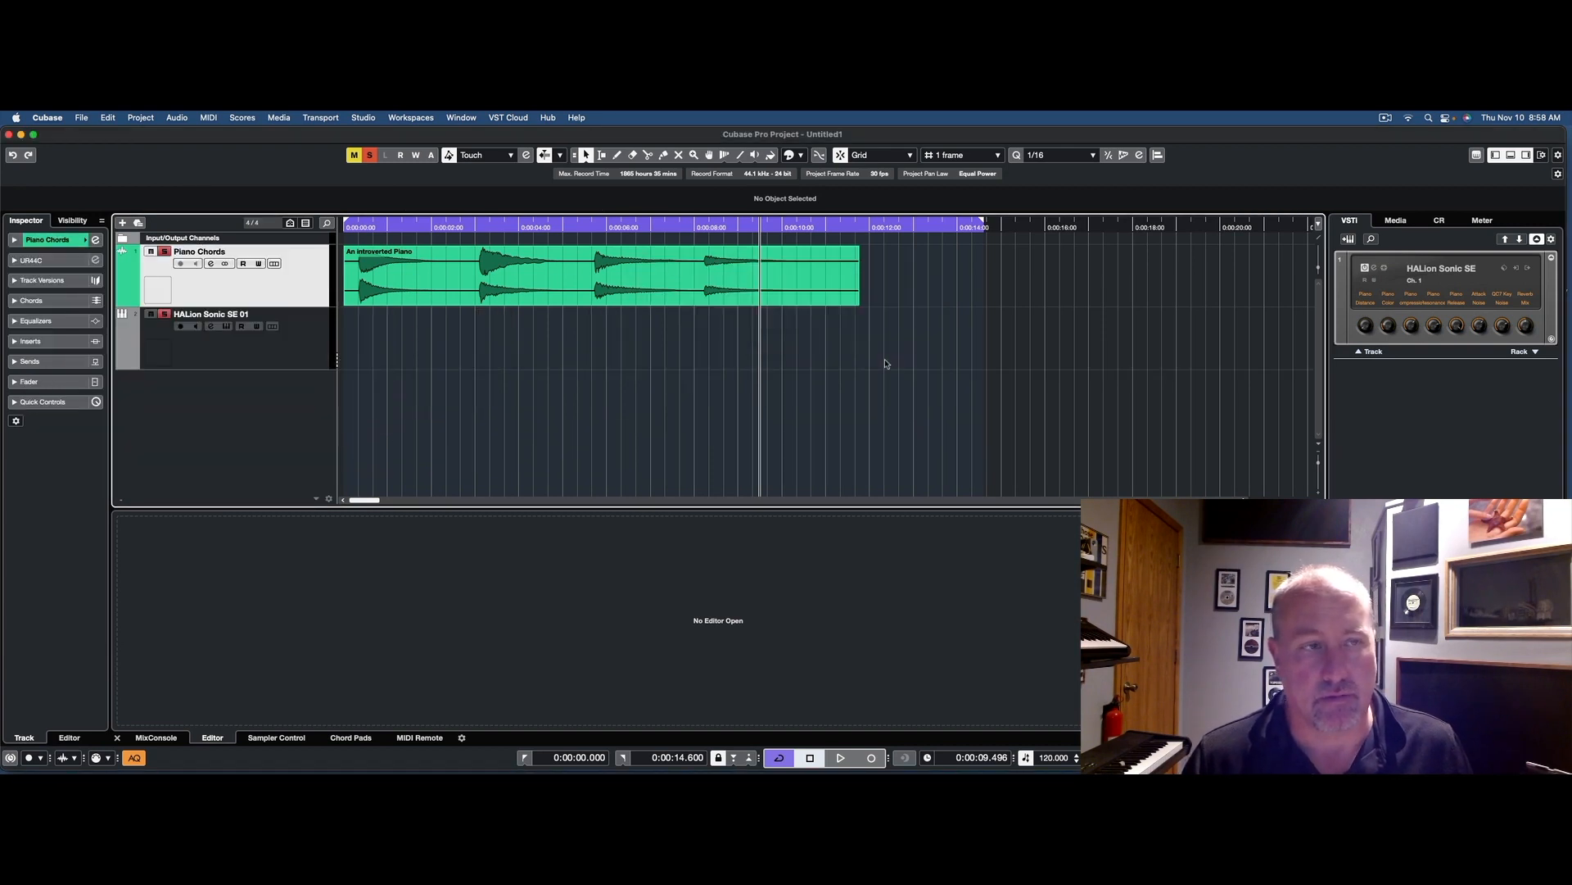
Analyze the piano audio event with VariAudio and extract its MIDI as Notes and Static Pitchbend Data with Dynamic Velocity.
double_click(430, 296)
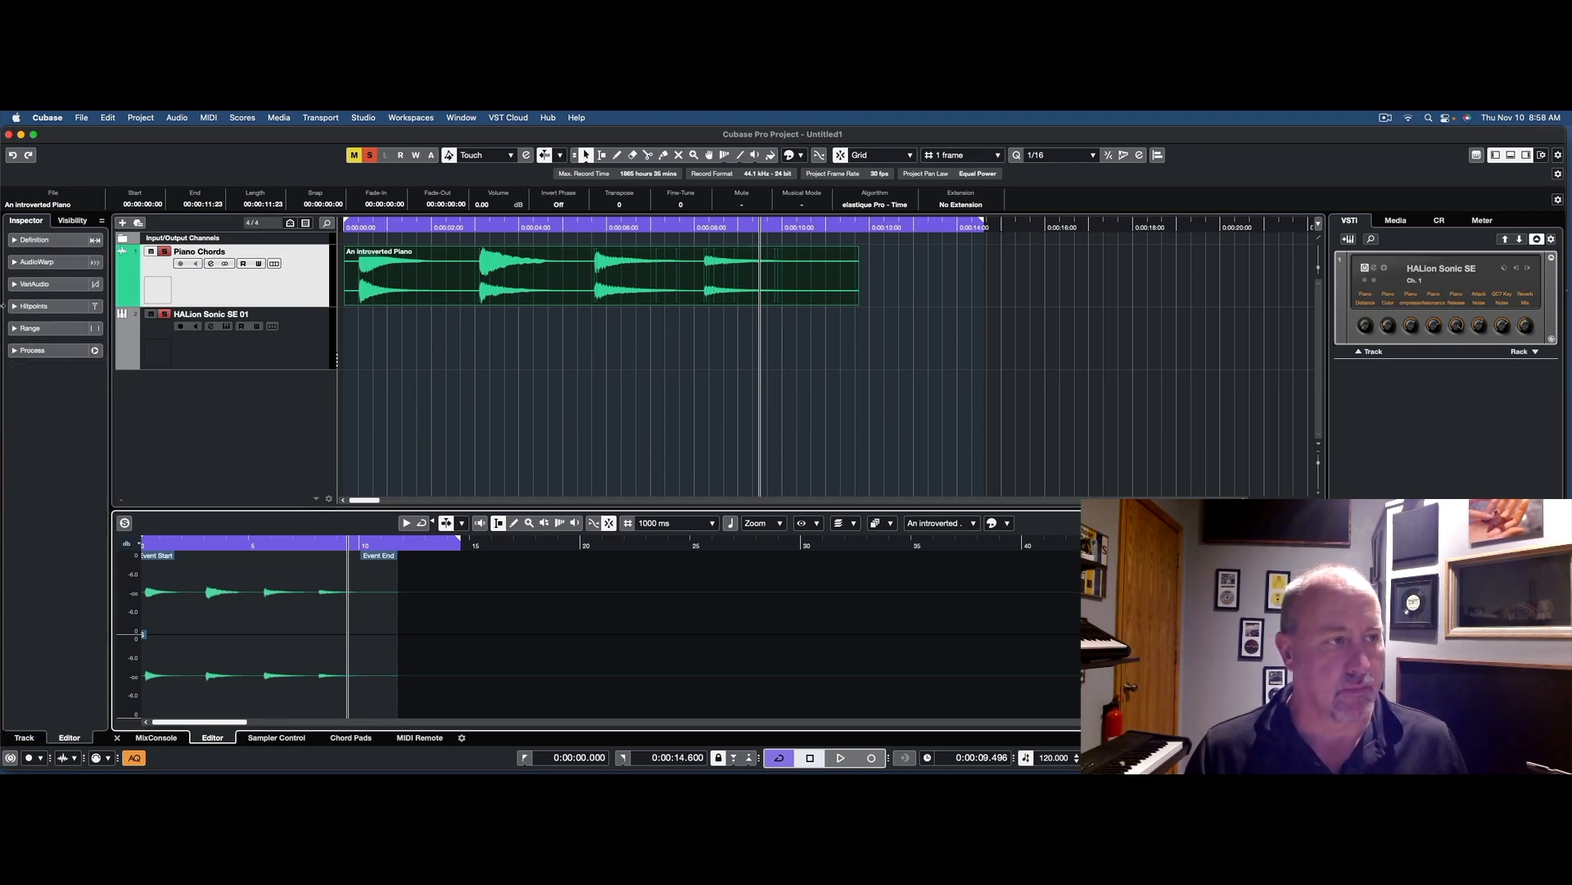
left_click(15, 285)
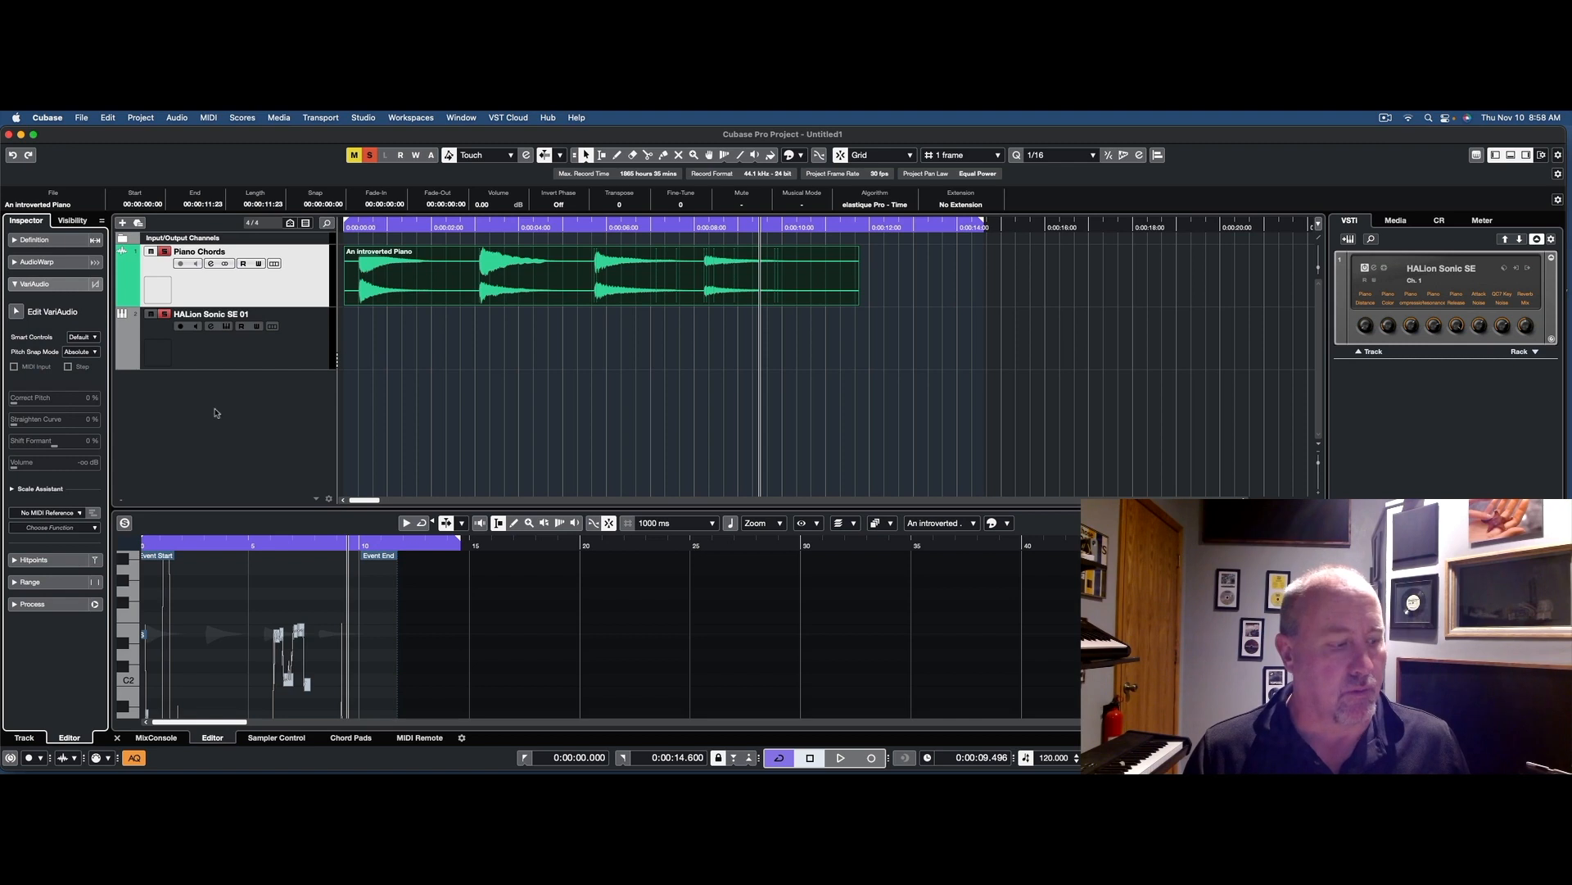
left_click(16, 312)
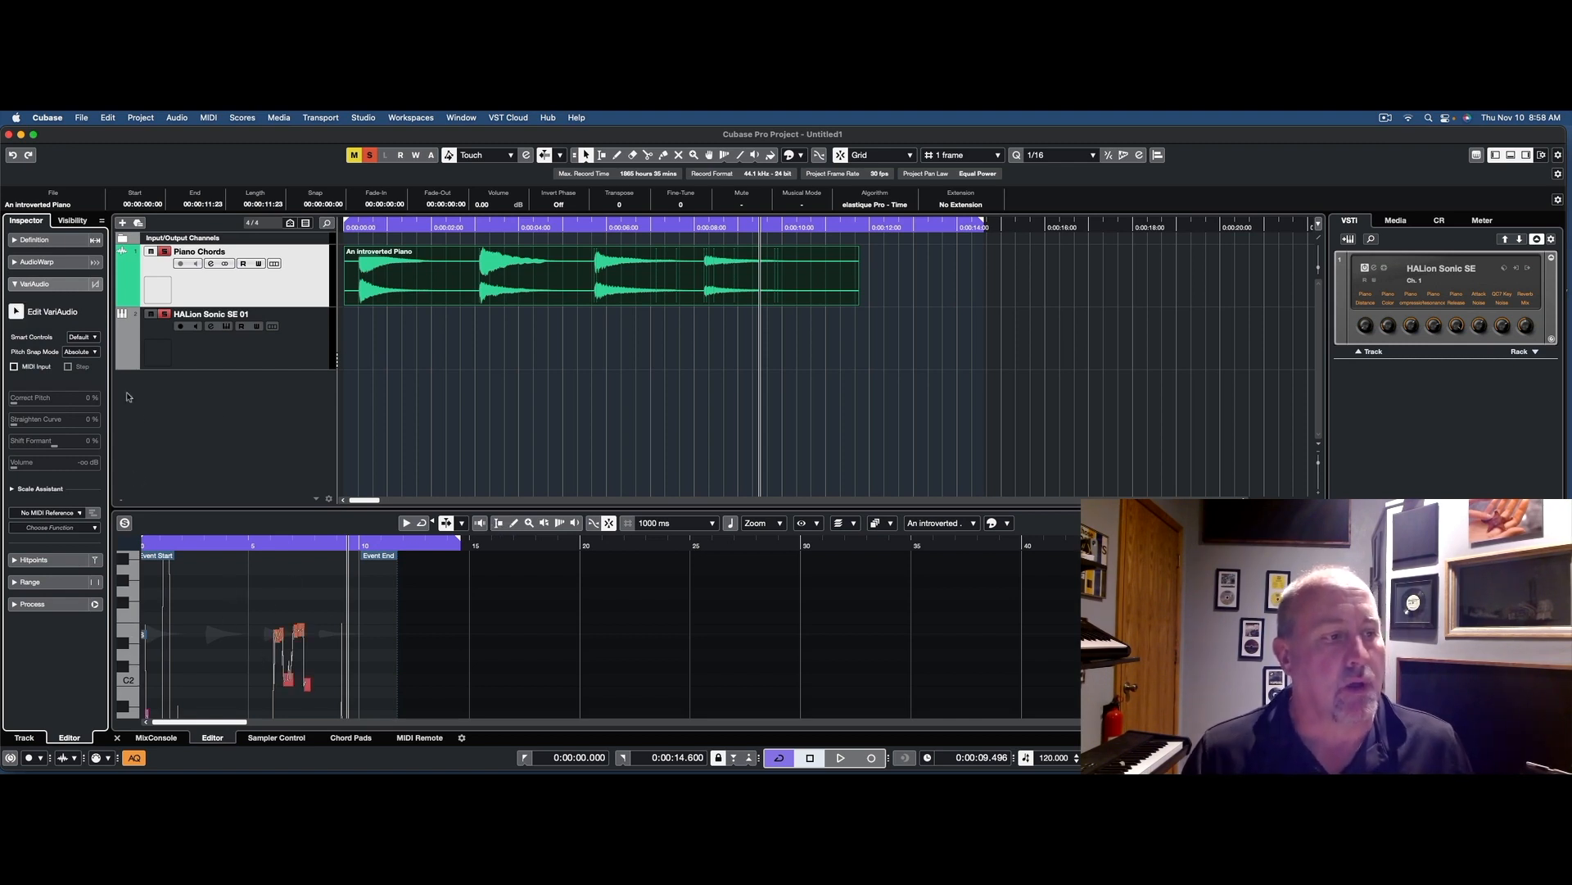
left_click(67, 528)
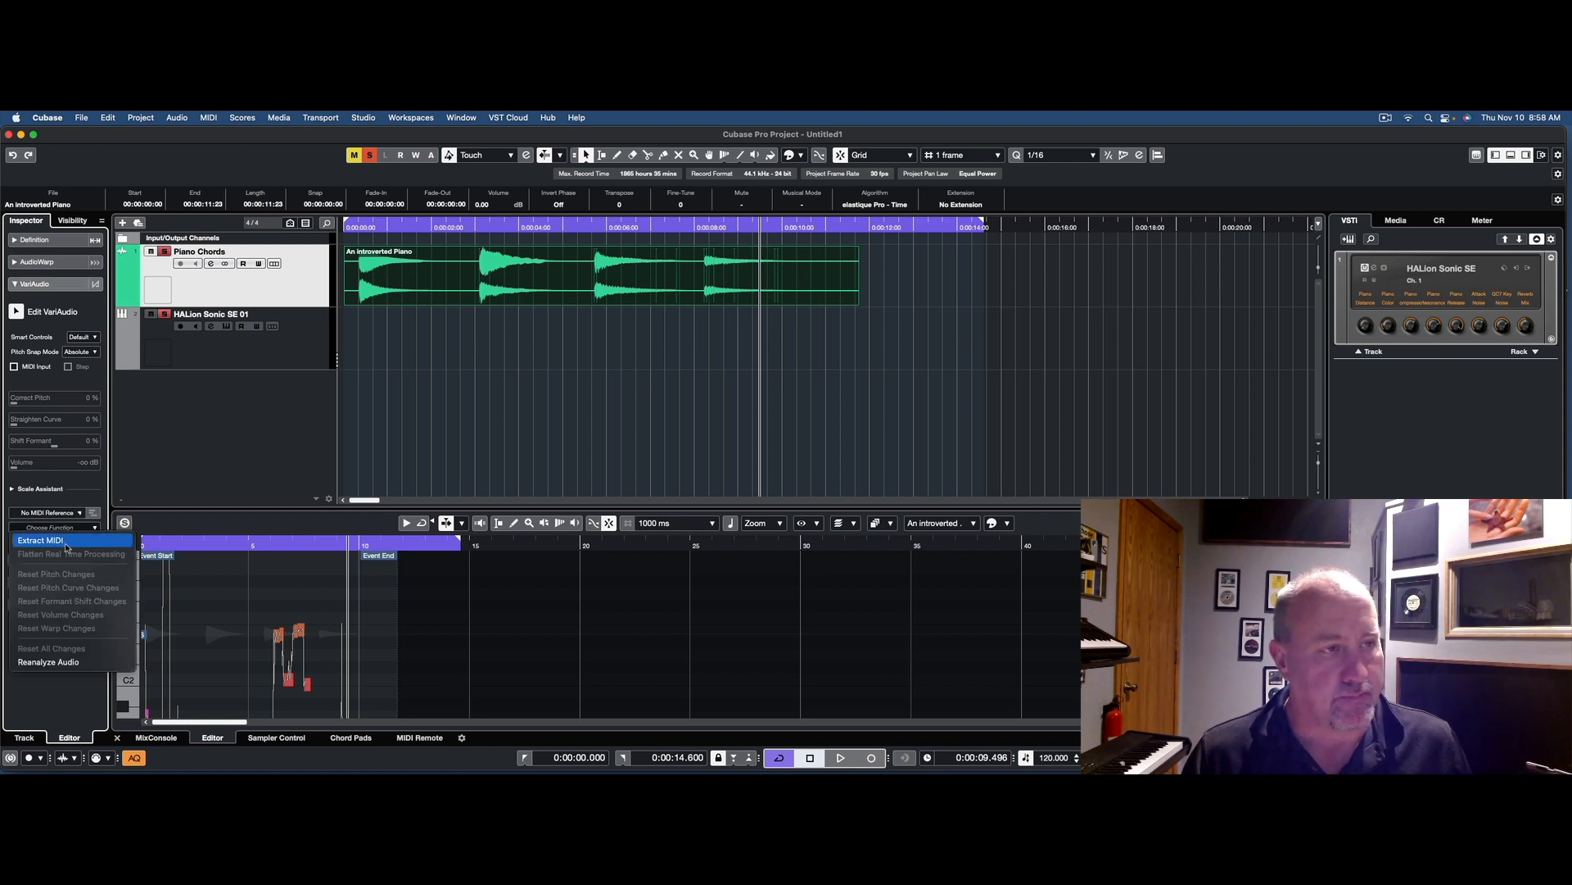
left_click(67, 543)
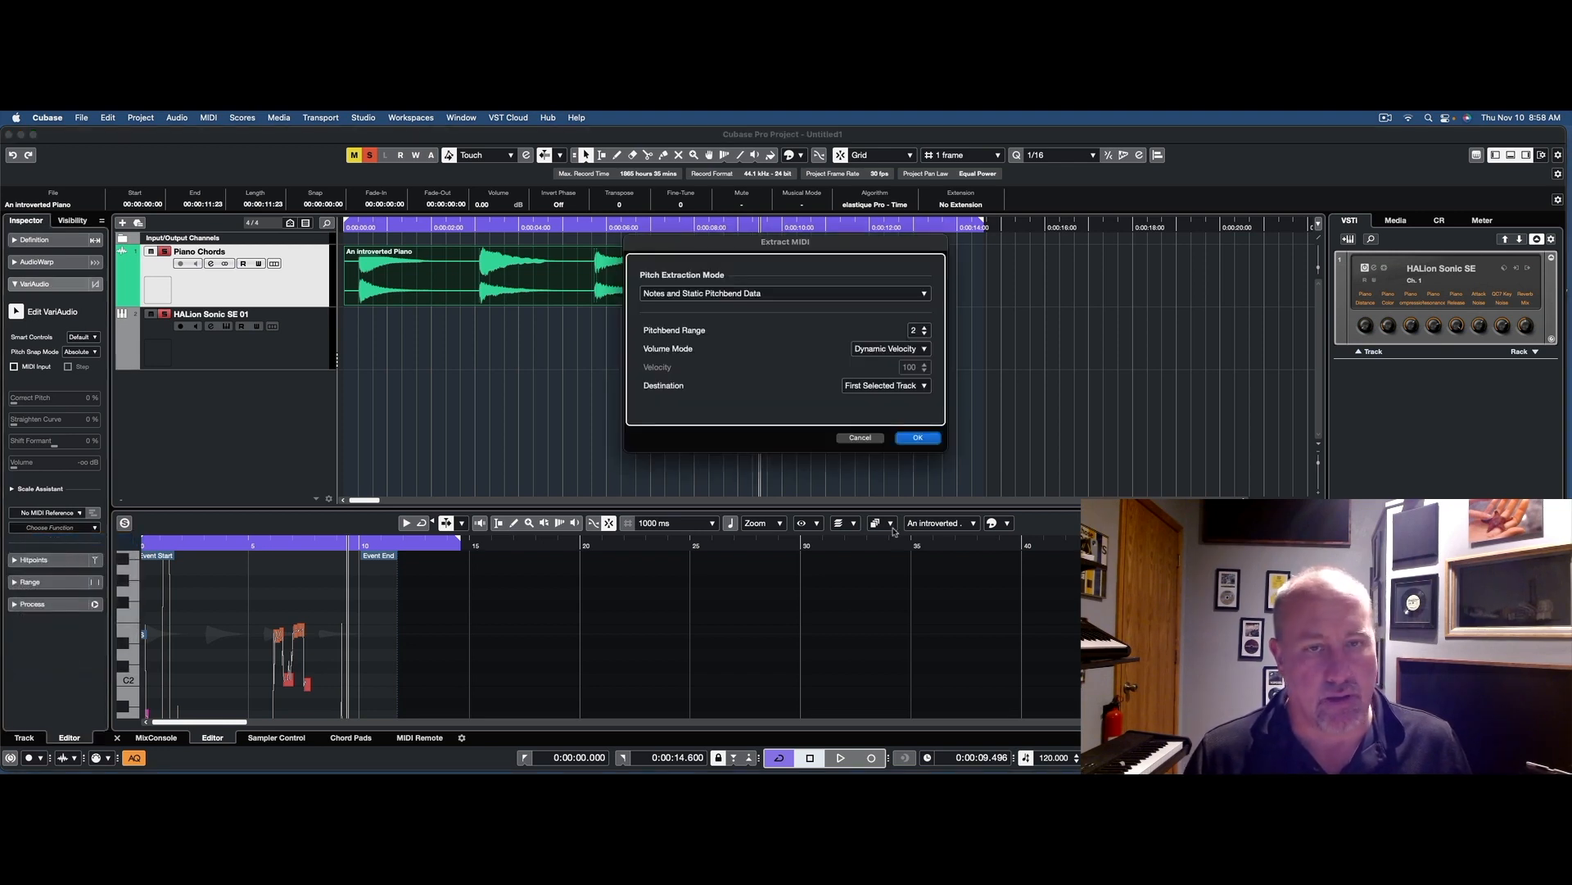
left_click(919, 439)
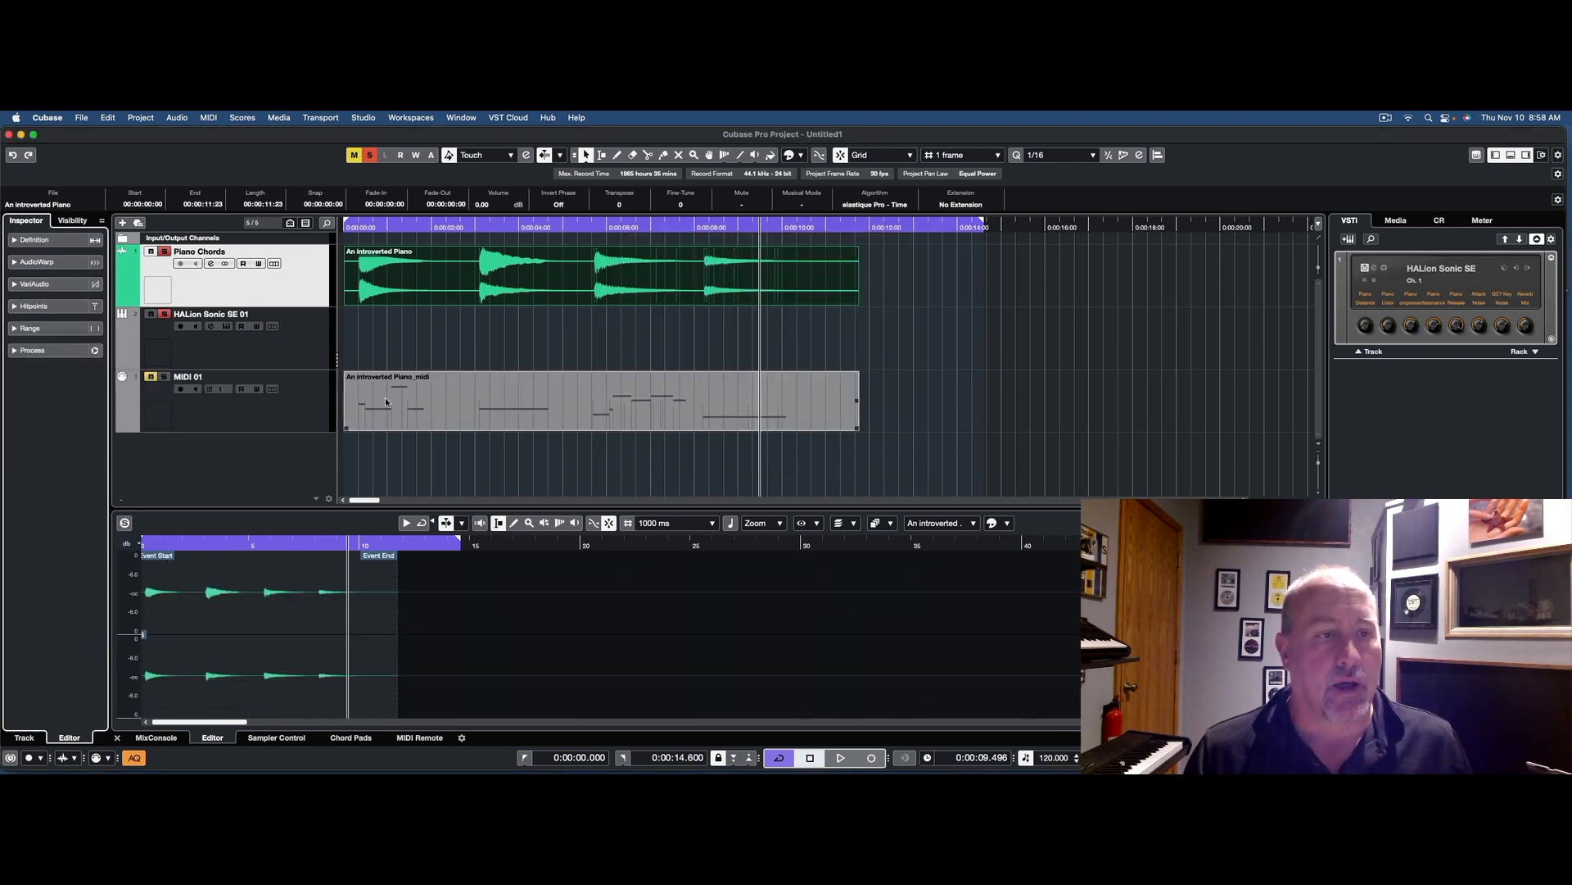
Move the extracted MIDI part onto the HALion Sonic SE 01 track and play it from the project start.
left_click_drag(377, 391, 369, 332)
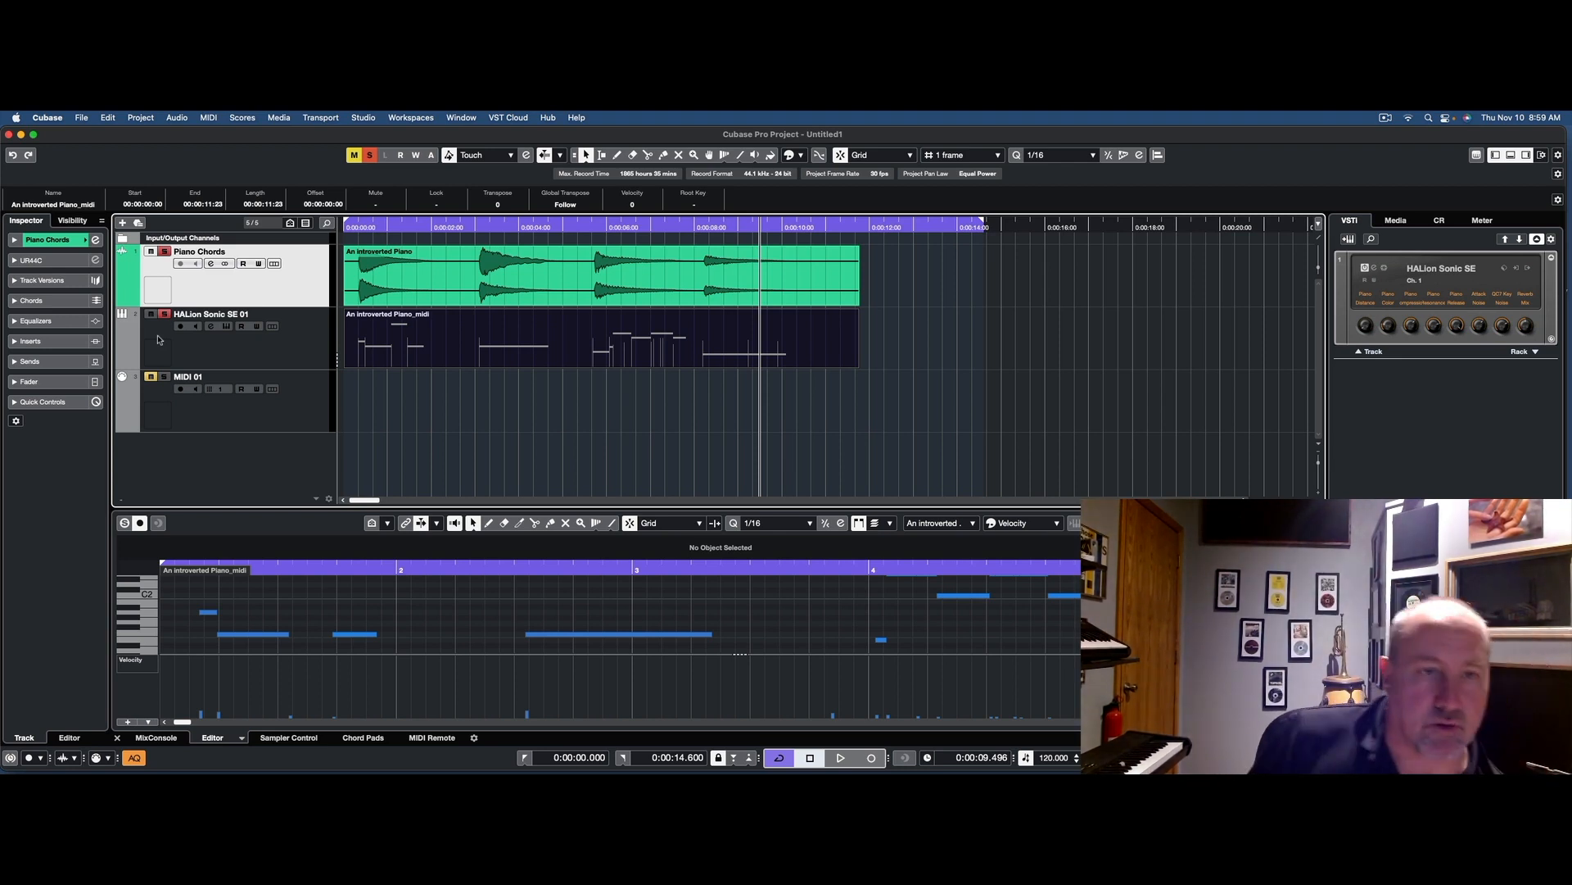
key("Home")
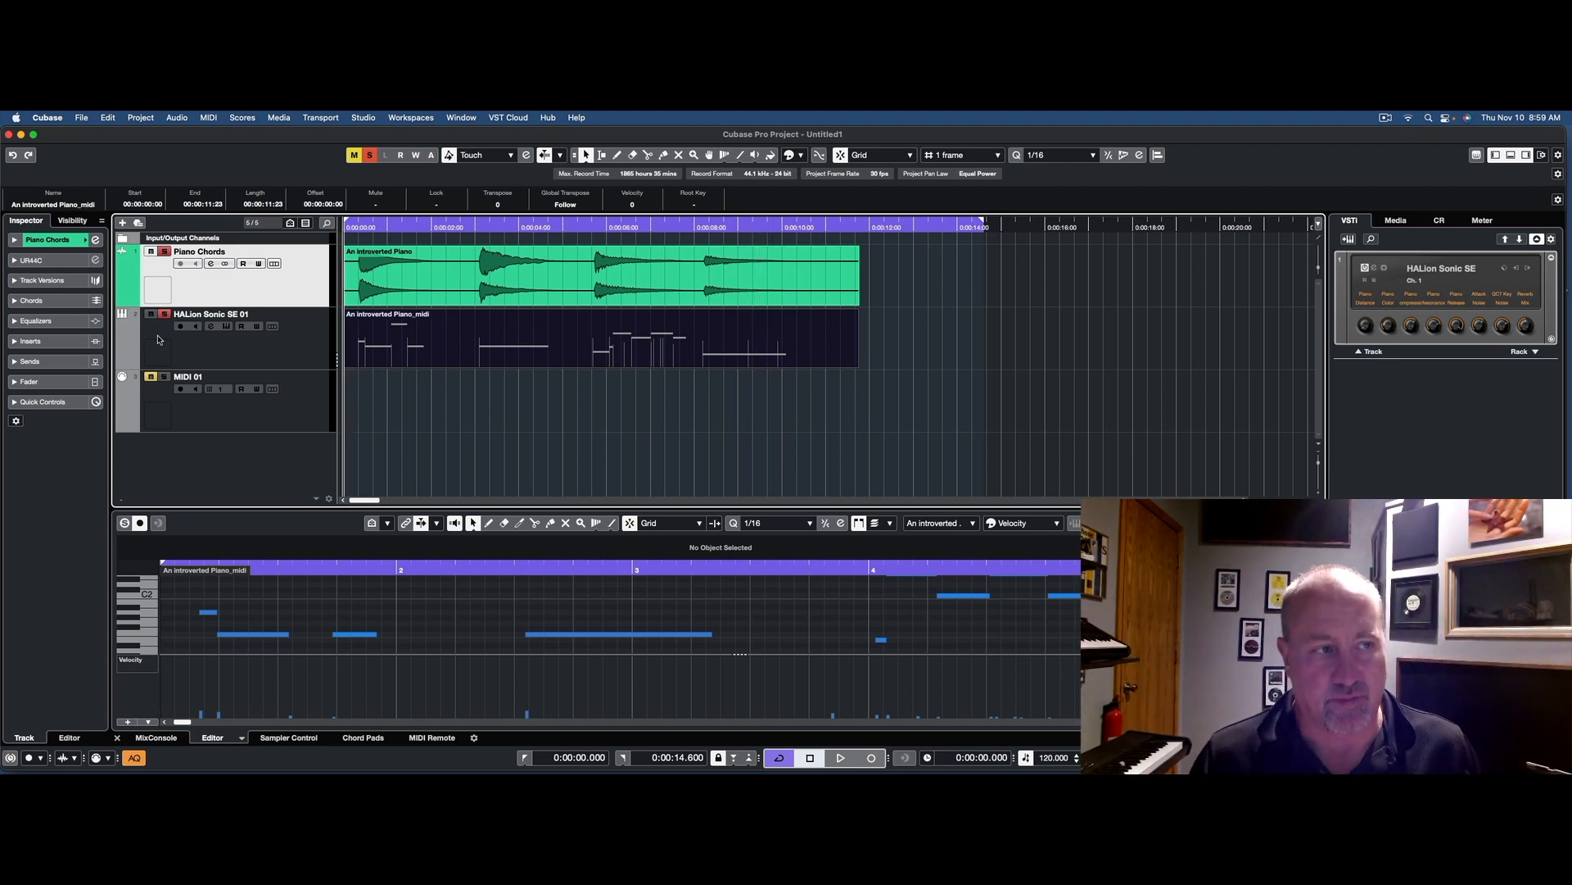
key("space")
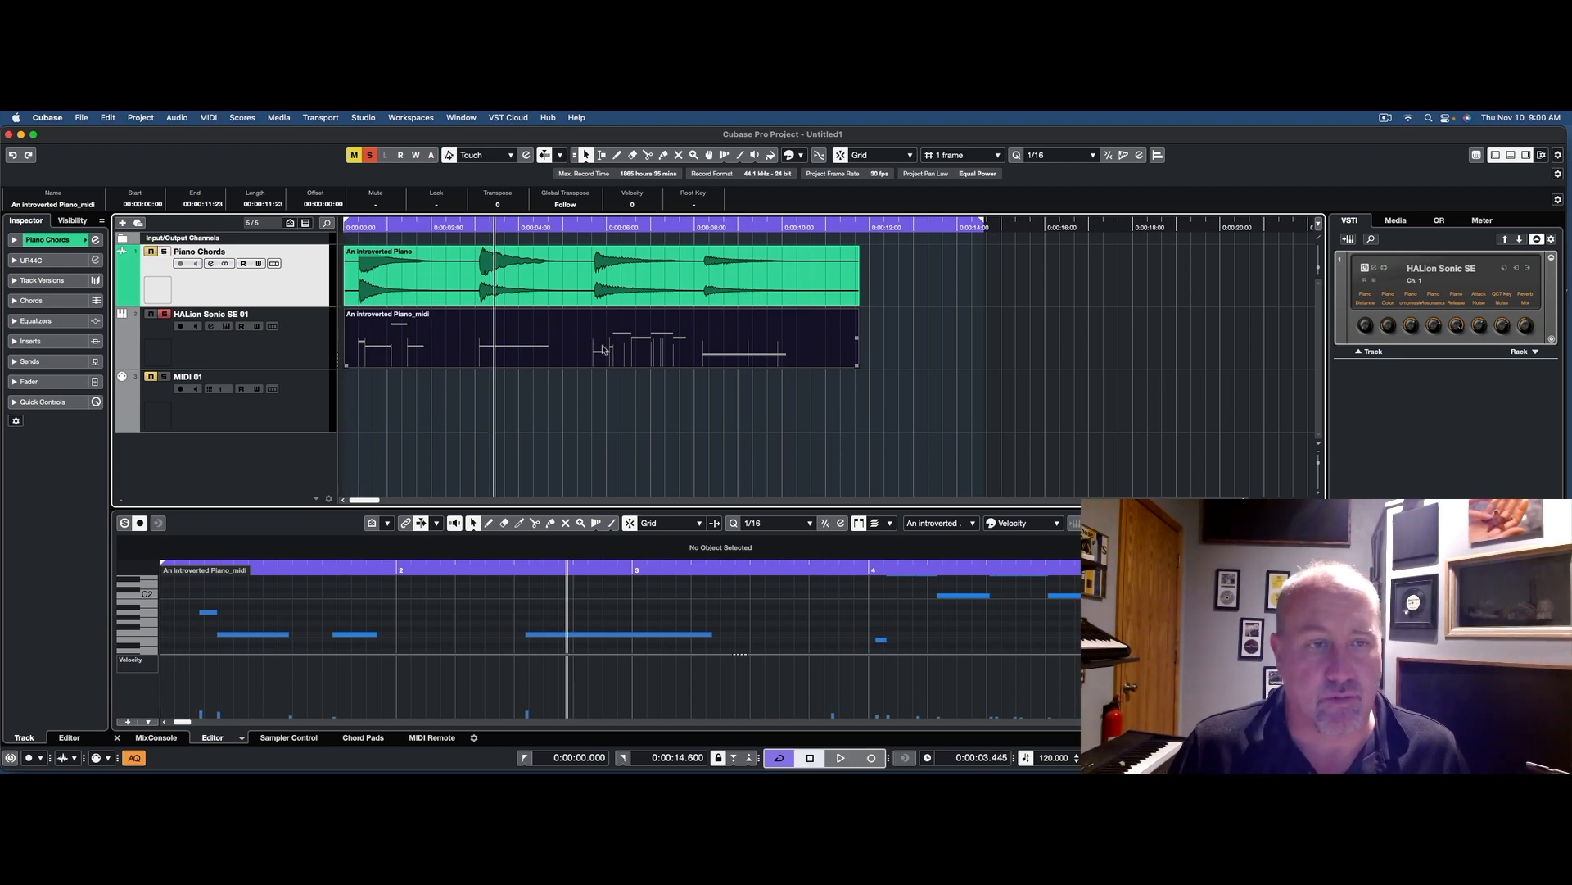
View the VariAudio-extracted MIDI part as notation in the Score Editor, then close the editor.
left_click(256, 120)
left_click(270, 136)
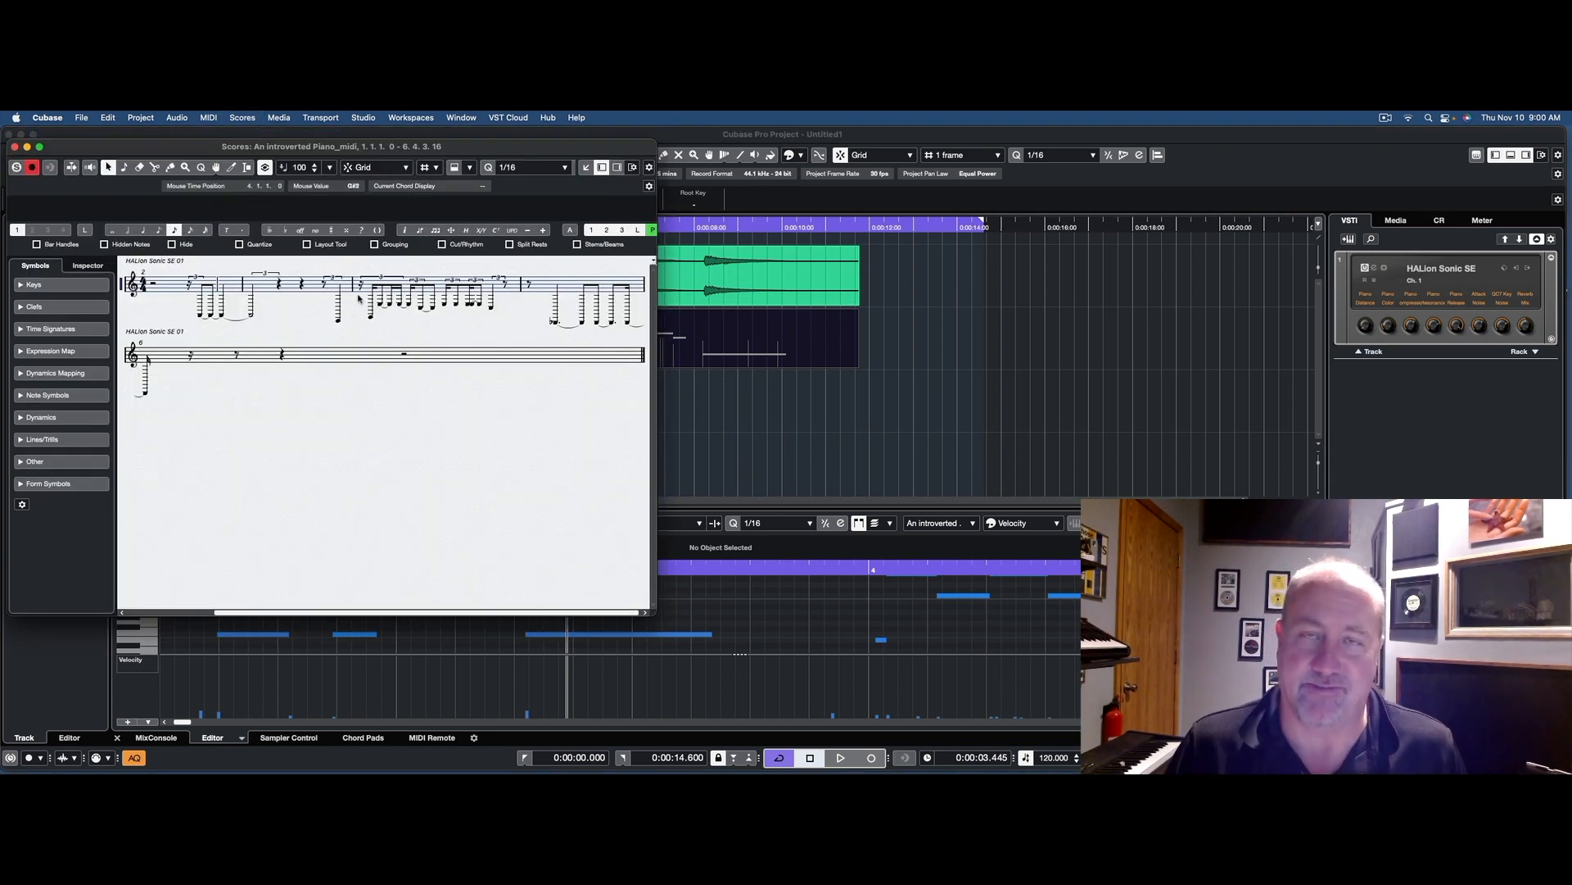
left_click(15, 146)
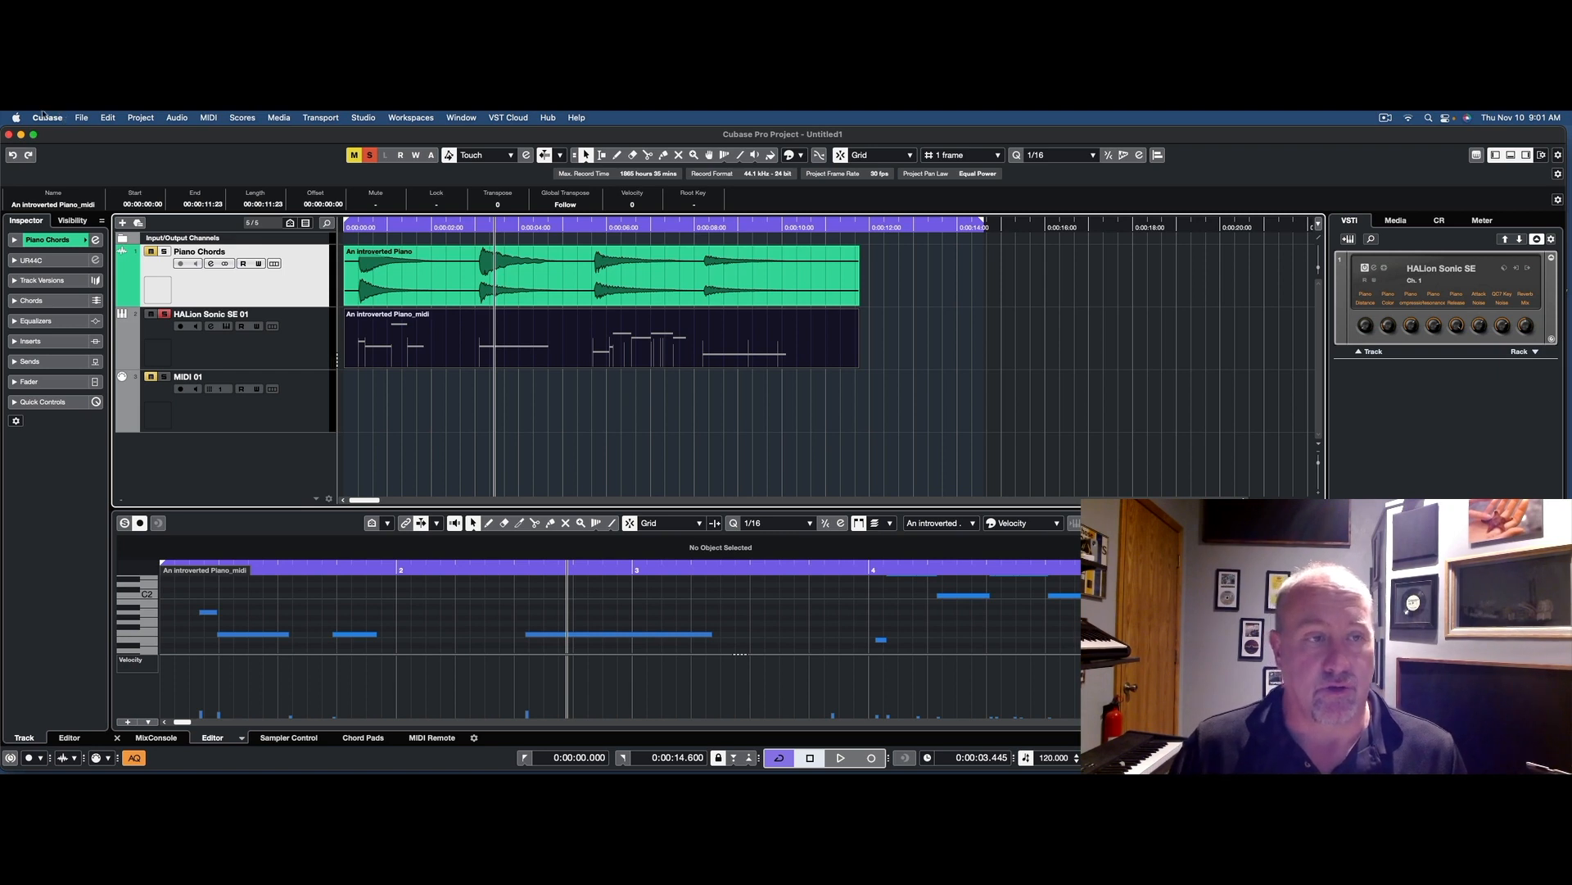
Delete the VariAudio-extracted MIDI part from the HALion Sonic SE 01 track.
left_click(308, 356)
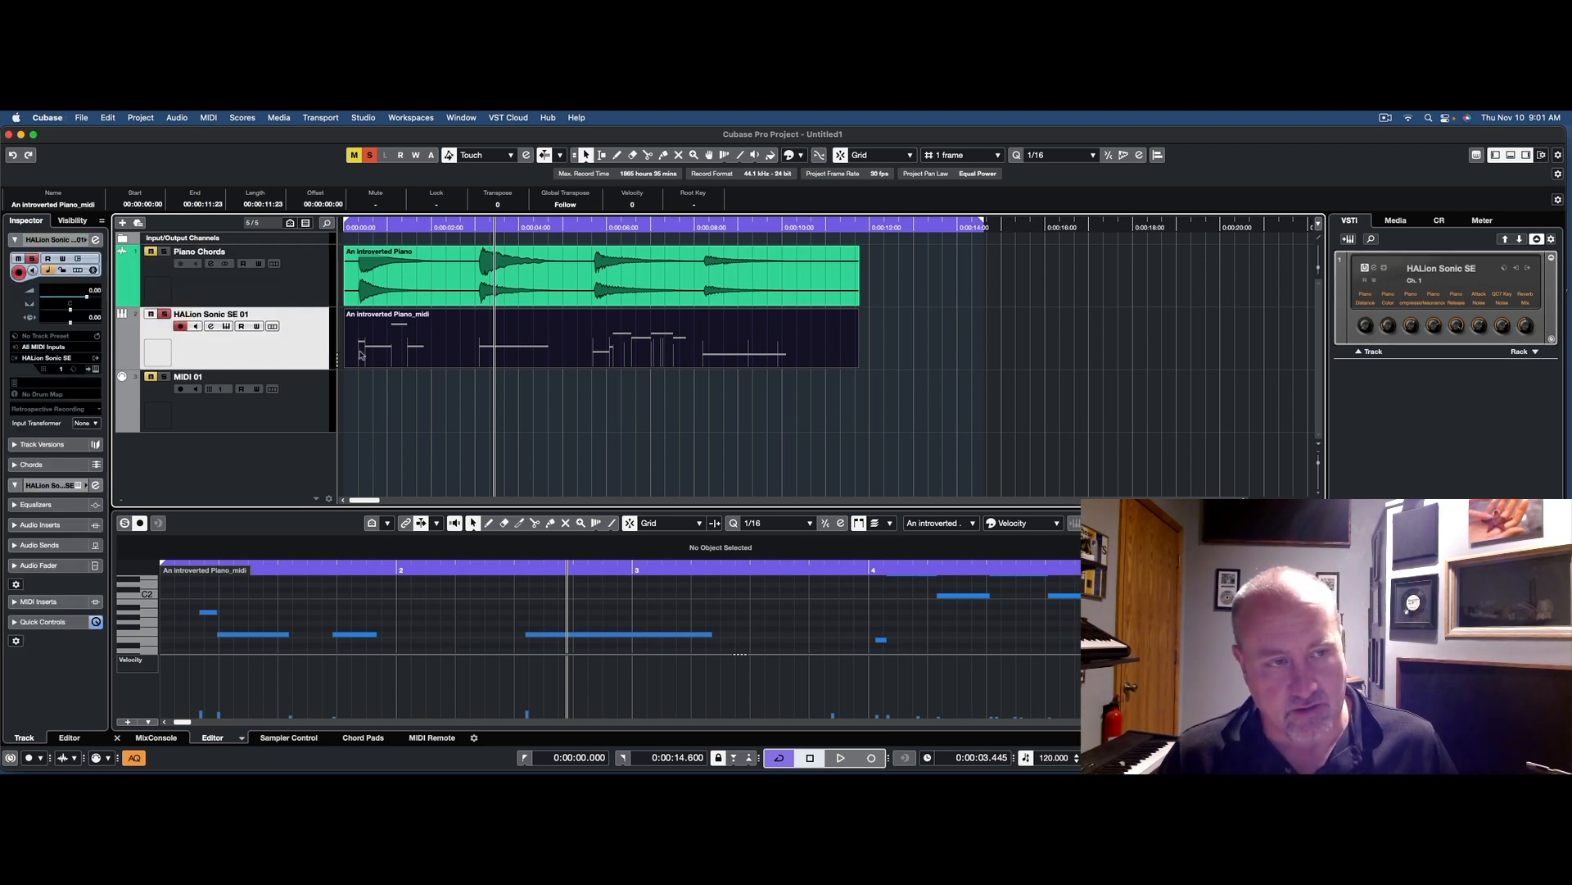
key("Delete")
left_click(436, 287)
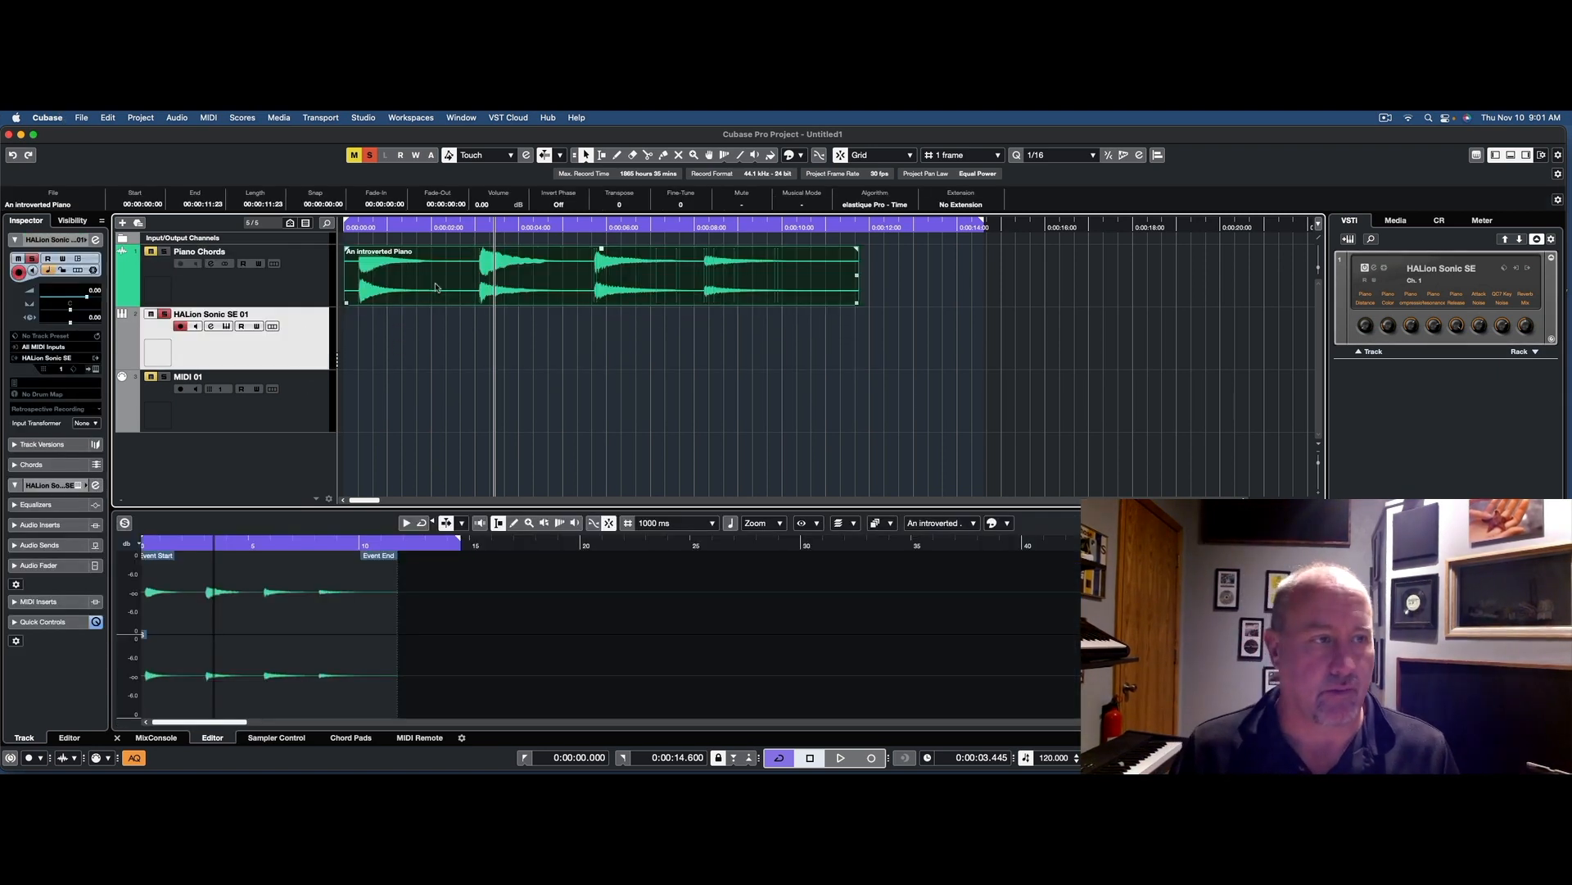
Add a chord track directly below Piano Chords and fill it with chords detected from the piano audio event.
right_click(306, 339)
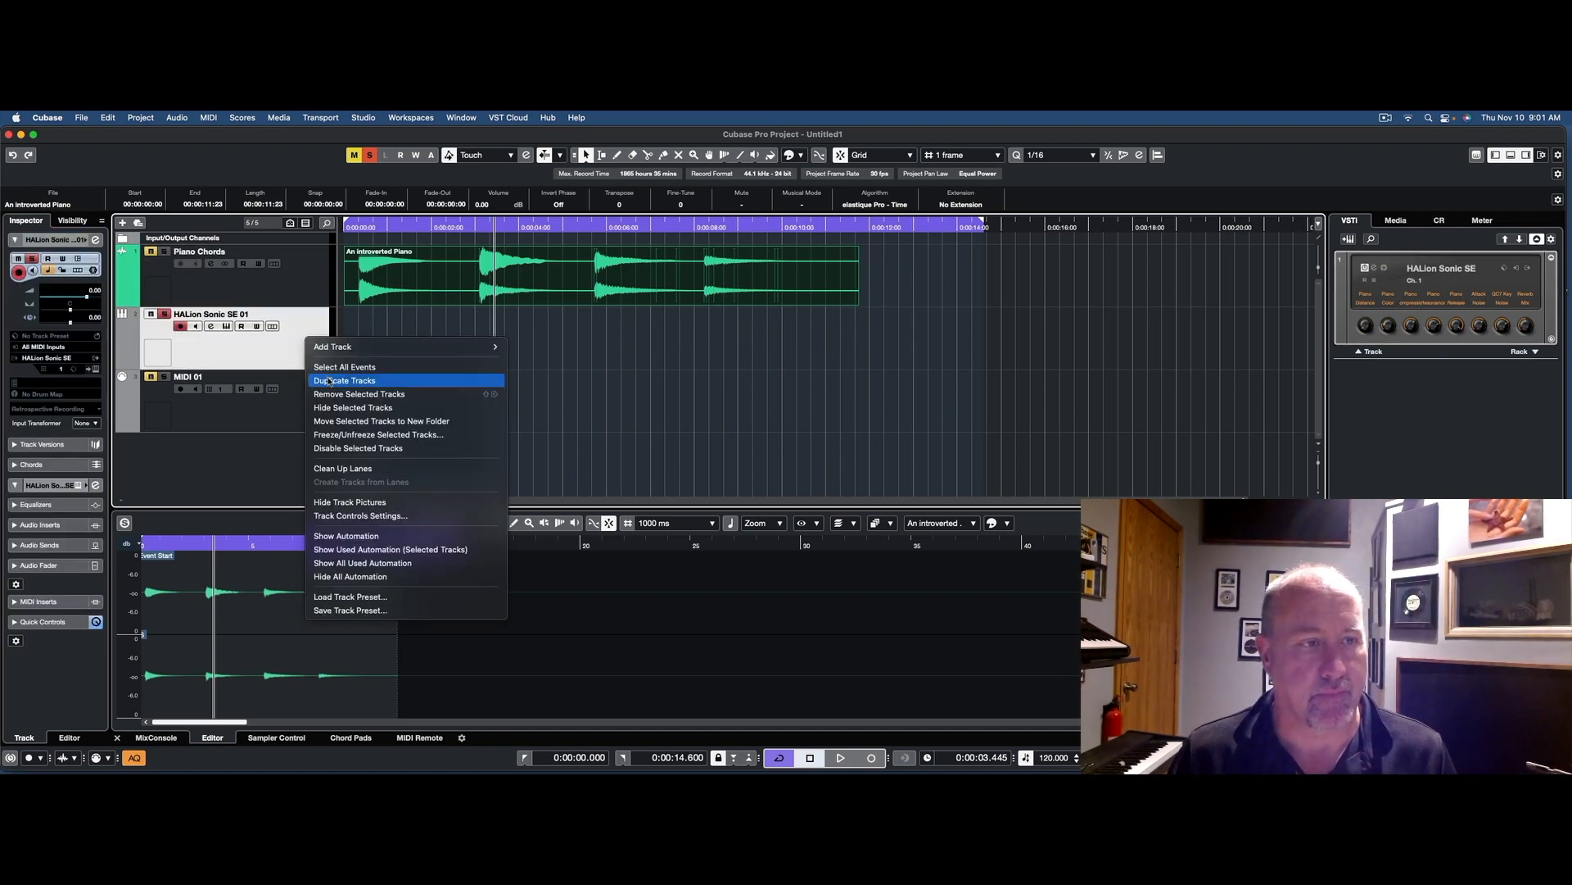
mouse_move(393, 353)
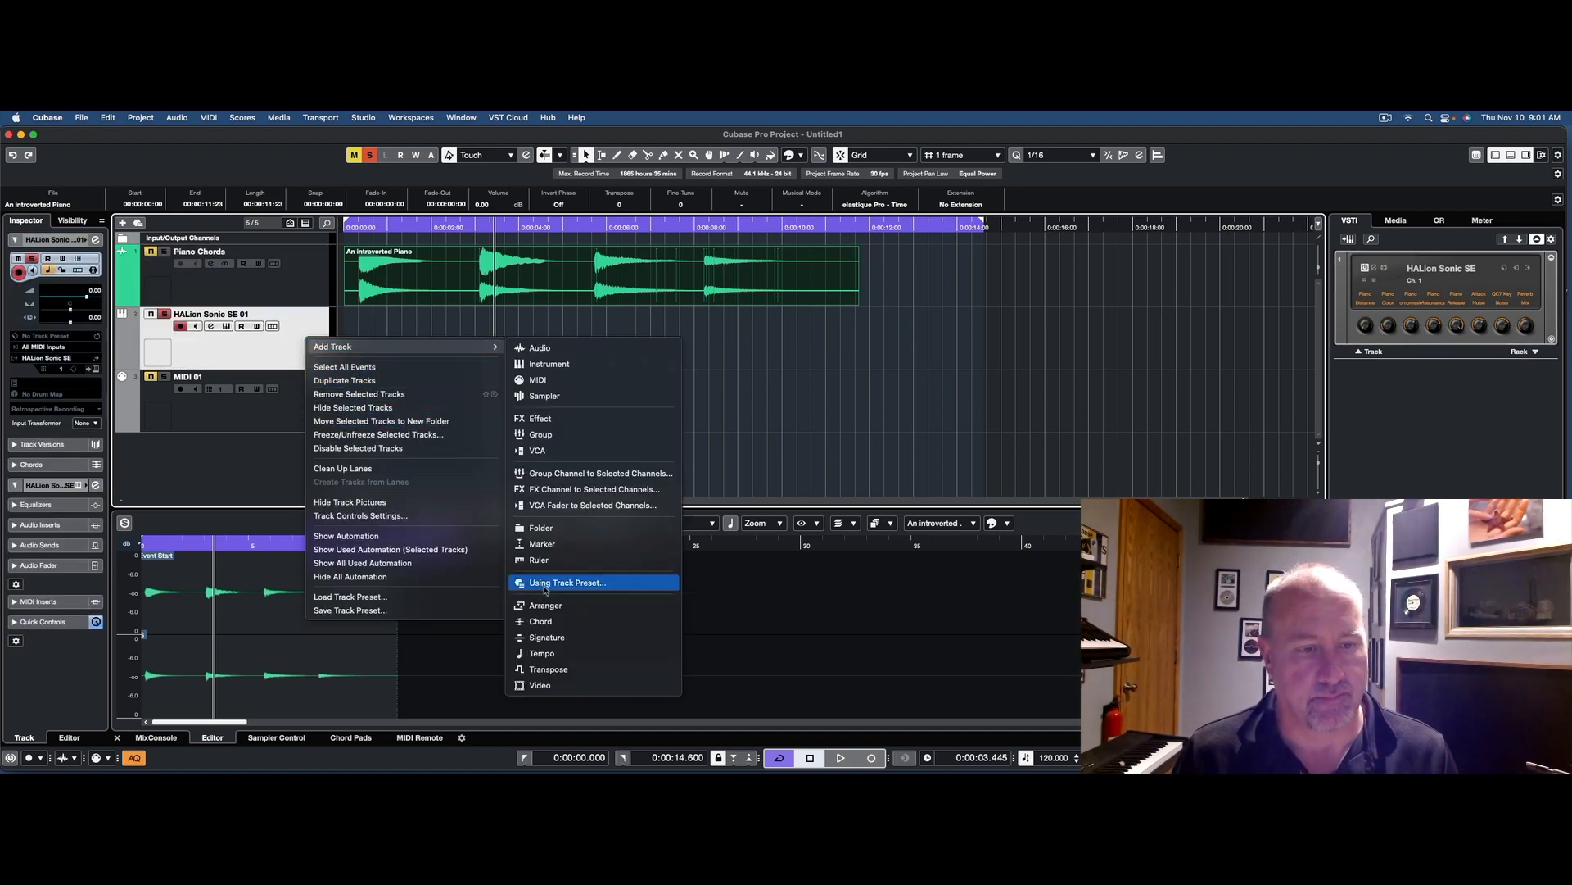
left_click(560, 621)
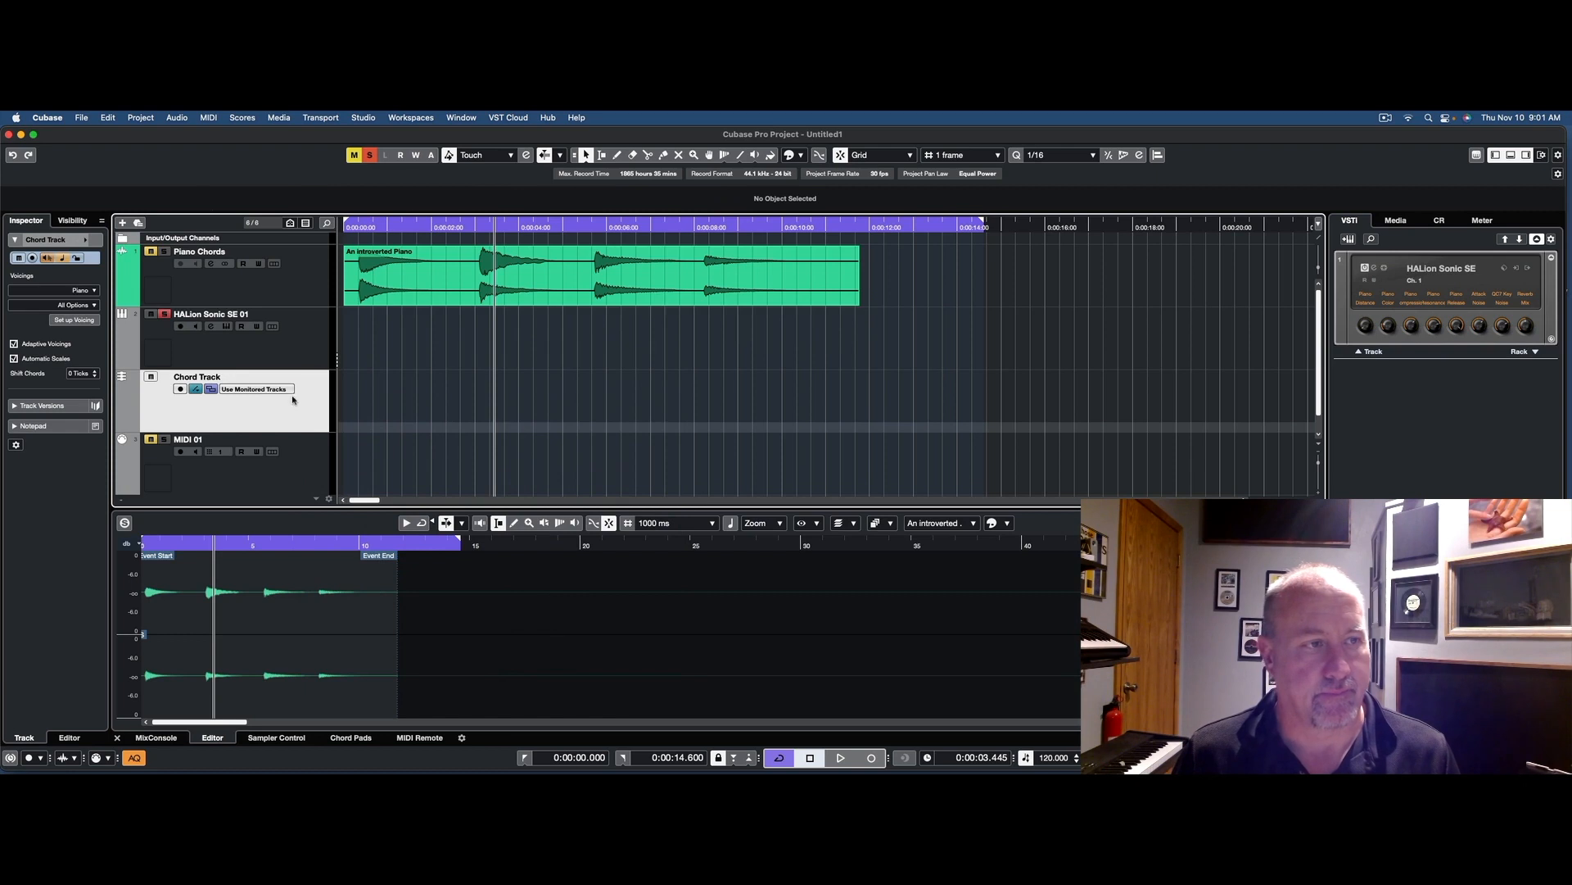
left_click_drag(293, 400, 293, 348)
left_click_drag(399, 288, 400, 338)
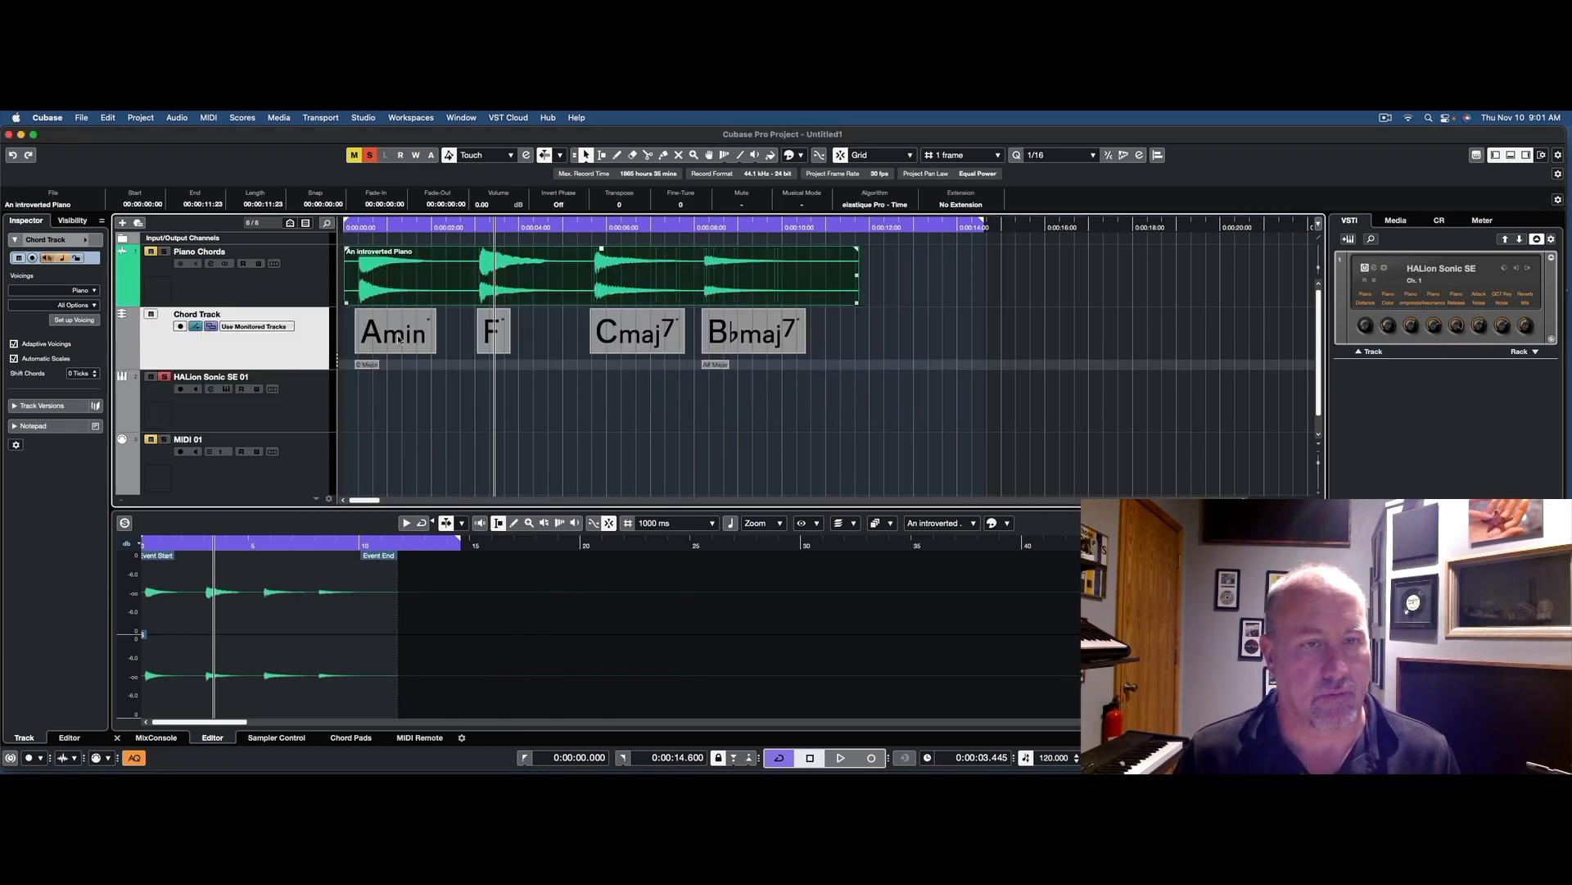
Convert the chord track's chords to a MIDI part on the HALion Sonic SE 01 track.
left_click(301, 418)
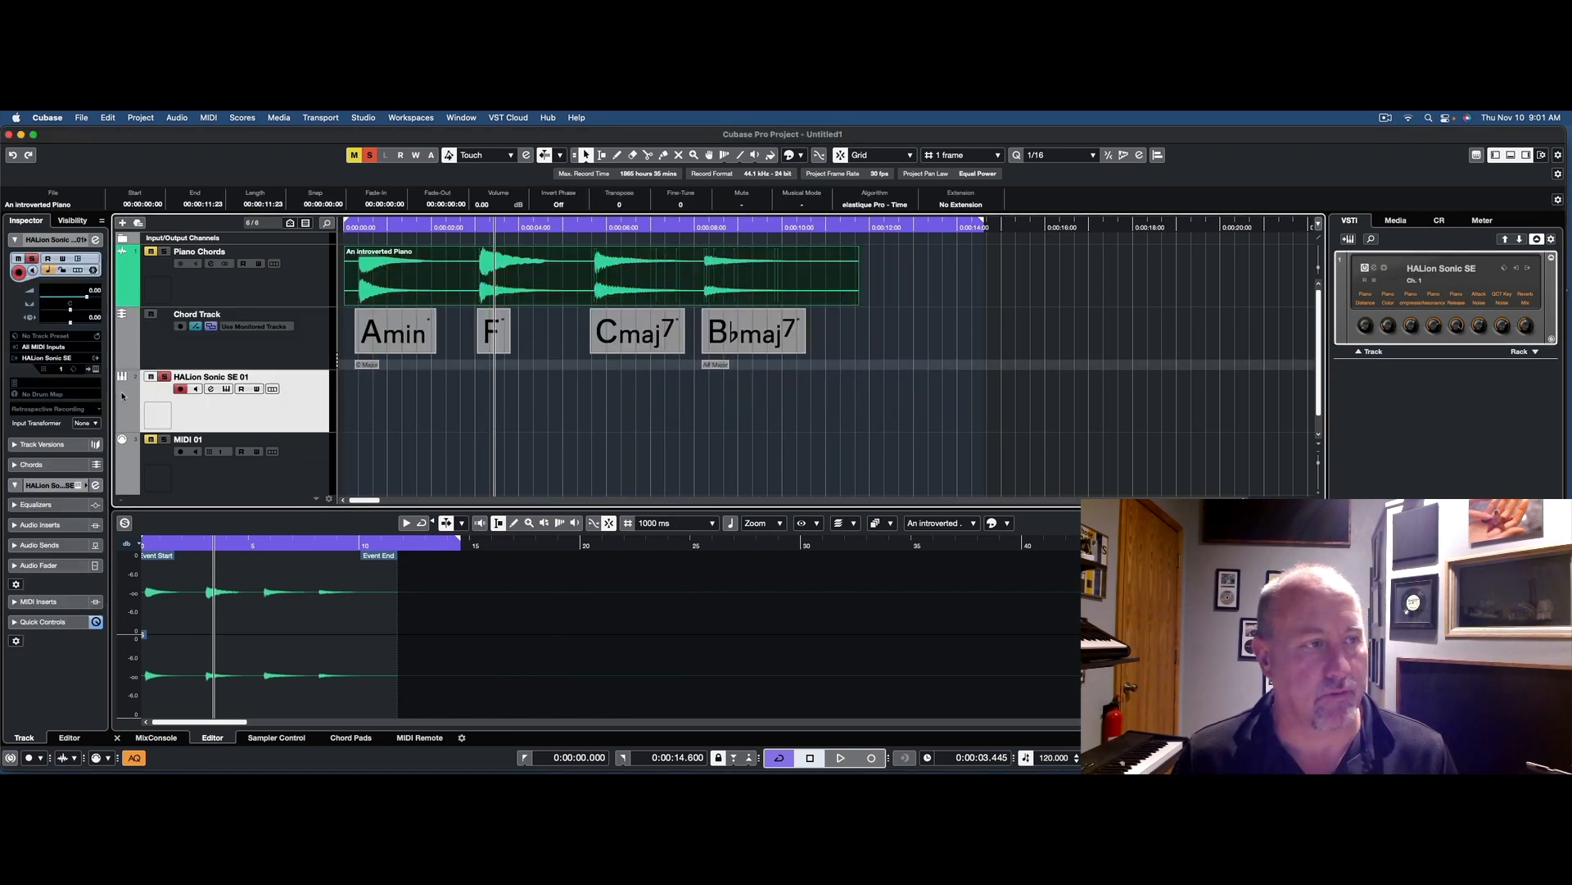
left_click(140, 117)
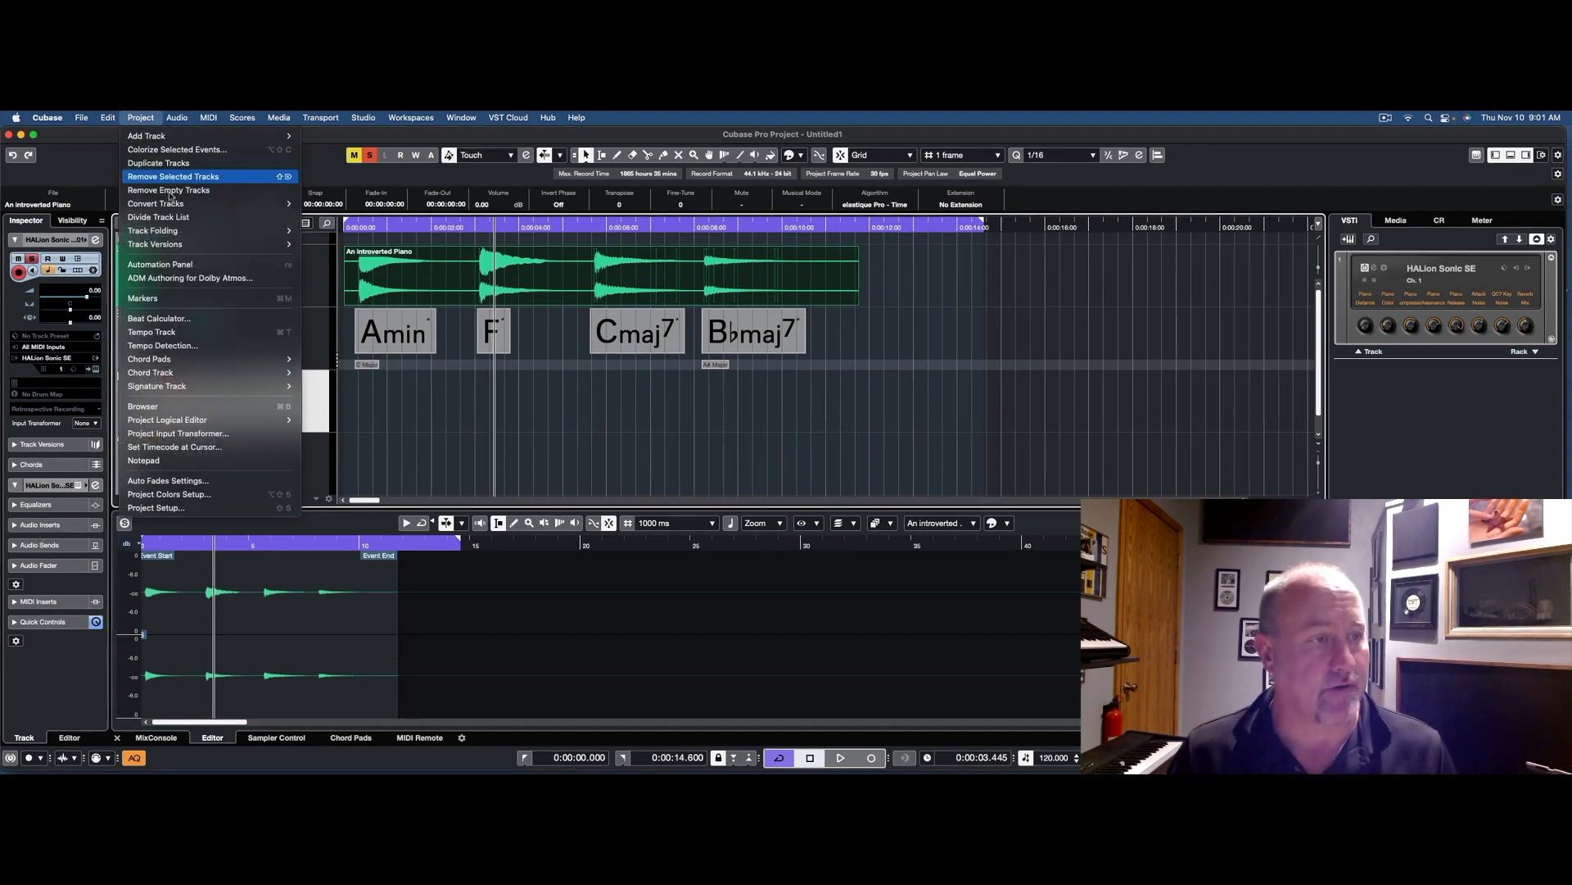
mouse_move(205, 373)
left_click(338, 413)
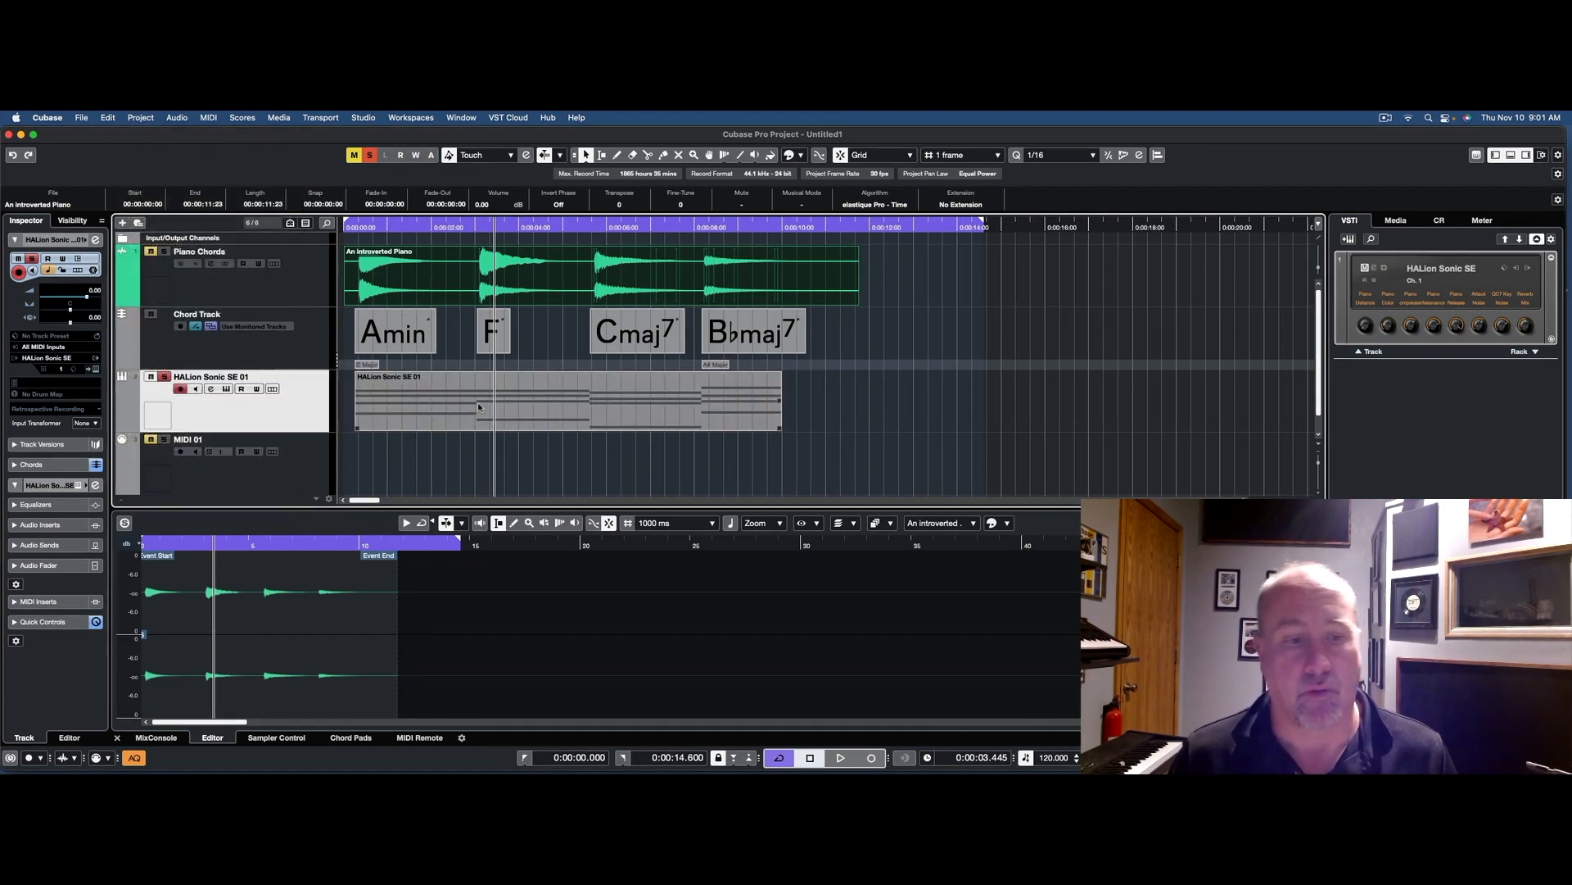